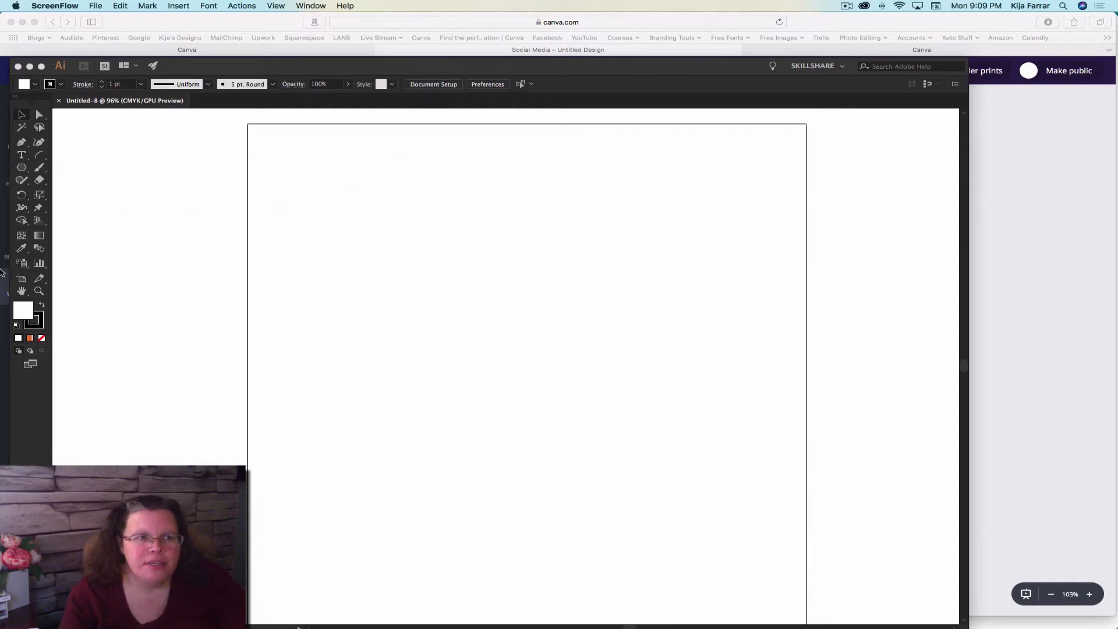
Step: Draw a tall rounded rectangle about 174 by 467 px and round its corners fully to about 87 px into a pill
{"action": "left_click", "coordinate": [20, 169]}
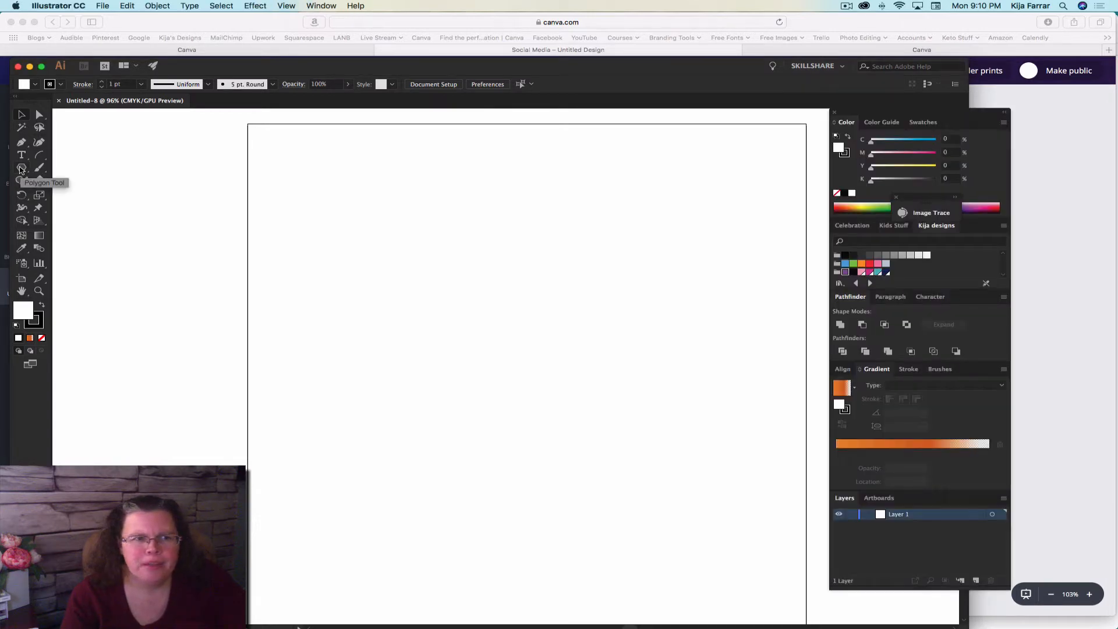
{"action": "left_click_drag", "start_coordinate": [21, 169], "coordinate": [68, 182]}
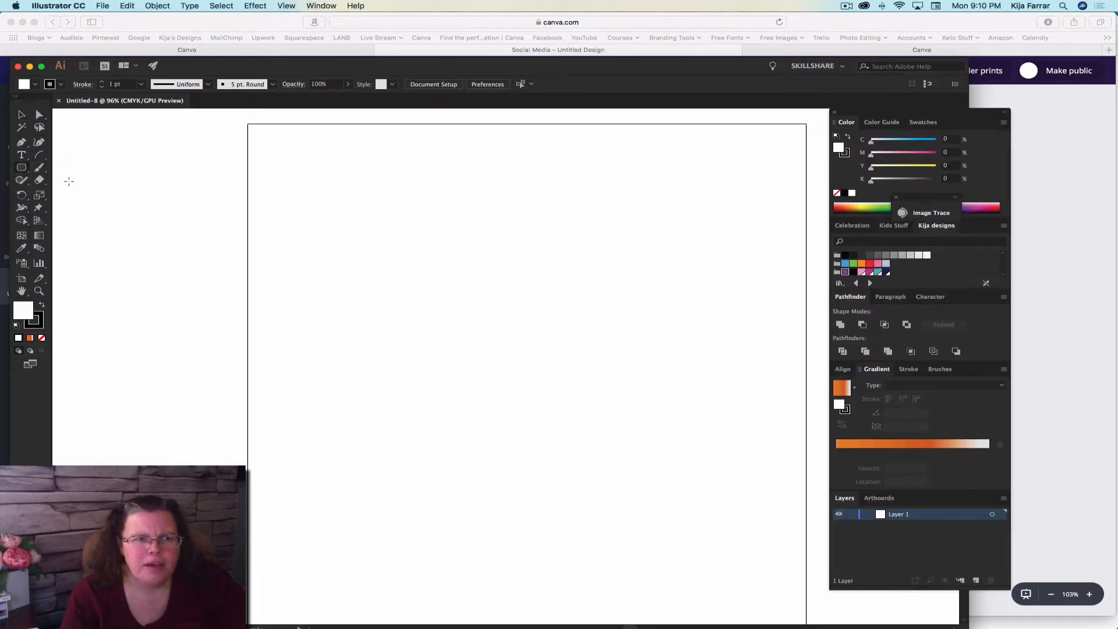
{"action": "left_click_drag", "start_coordinate": [372, 187], "coordinate": [470, 420]}
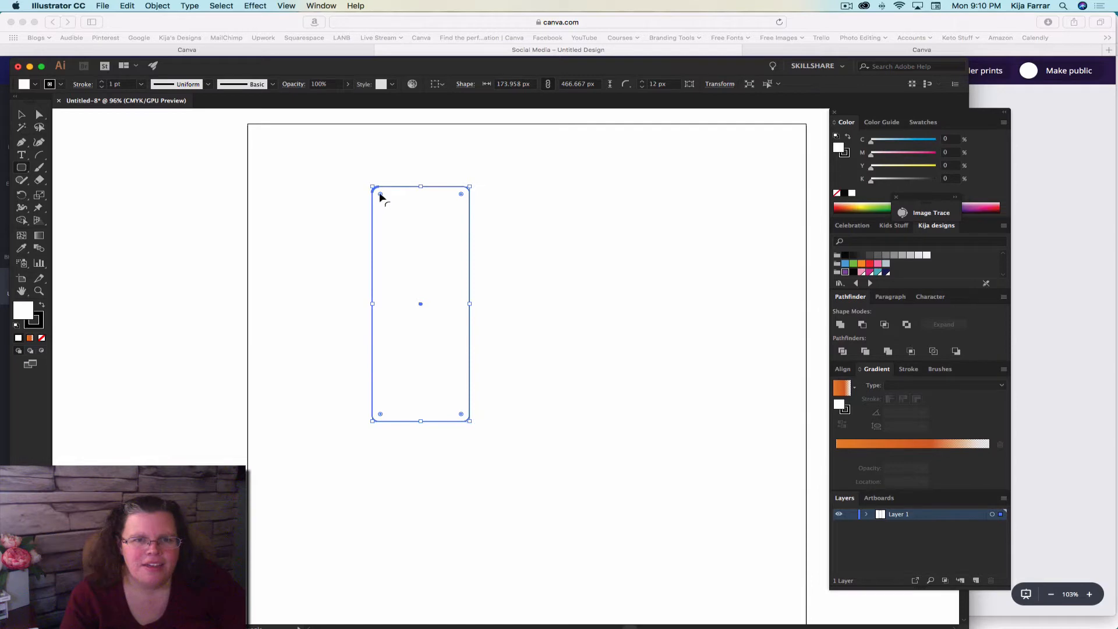
{"action": "left_click_drag", "start_coordinate": [380, 193], "coordinate": [440, 270]}
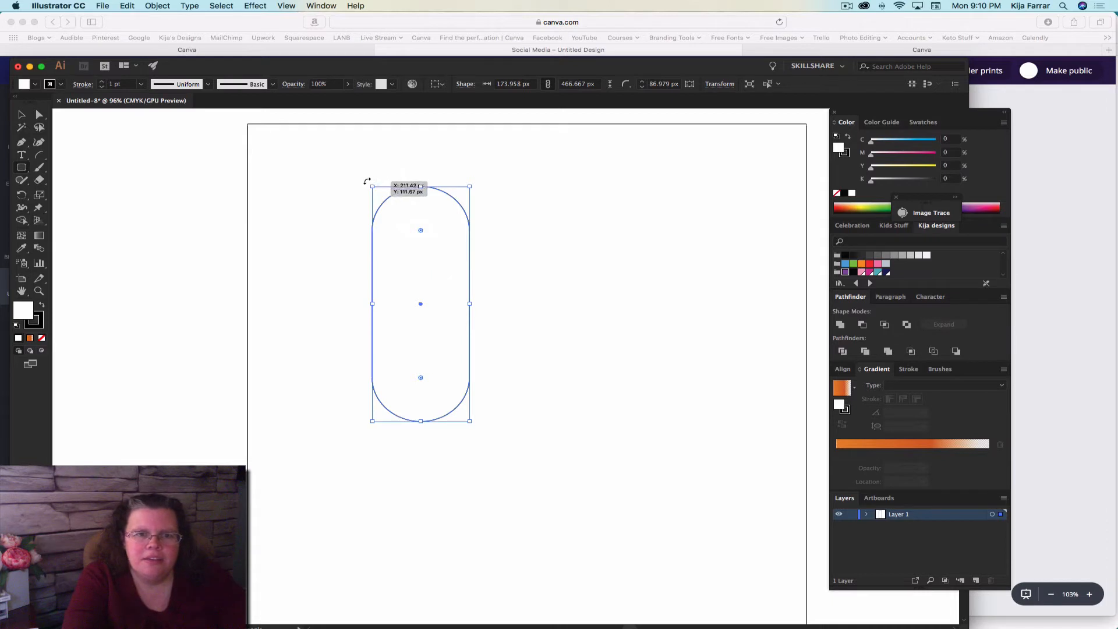
Step: Tilt the pill diagonally toward the upper left and create a copy of it reflected across the vertical axis
{"action": "left_click_drag", "start_coordinate": [368, 181], "coordinate": [331, 233]}
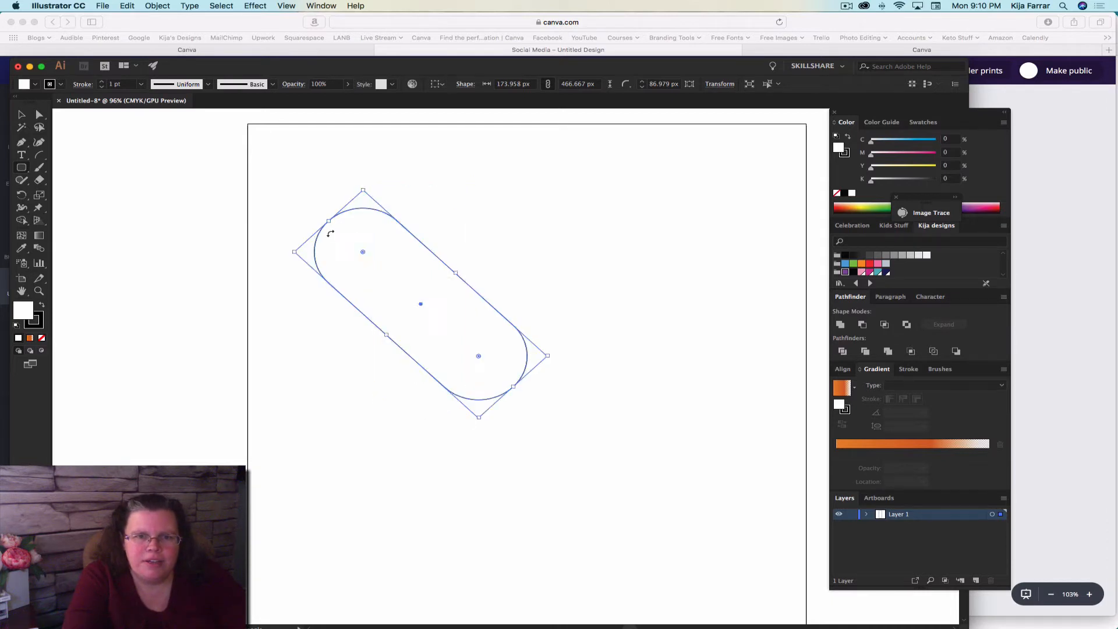
{"action": "right_click", "coordinate": [372, 249]}
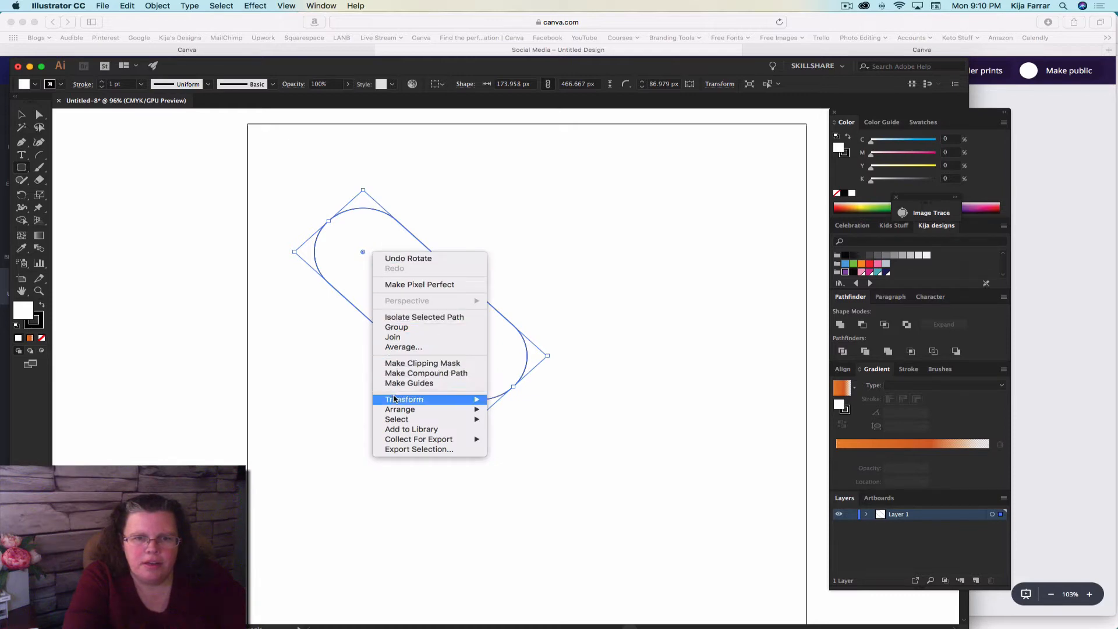
{"action": "mouse_move", "coordinate": [395, 401]}
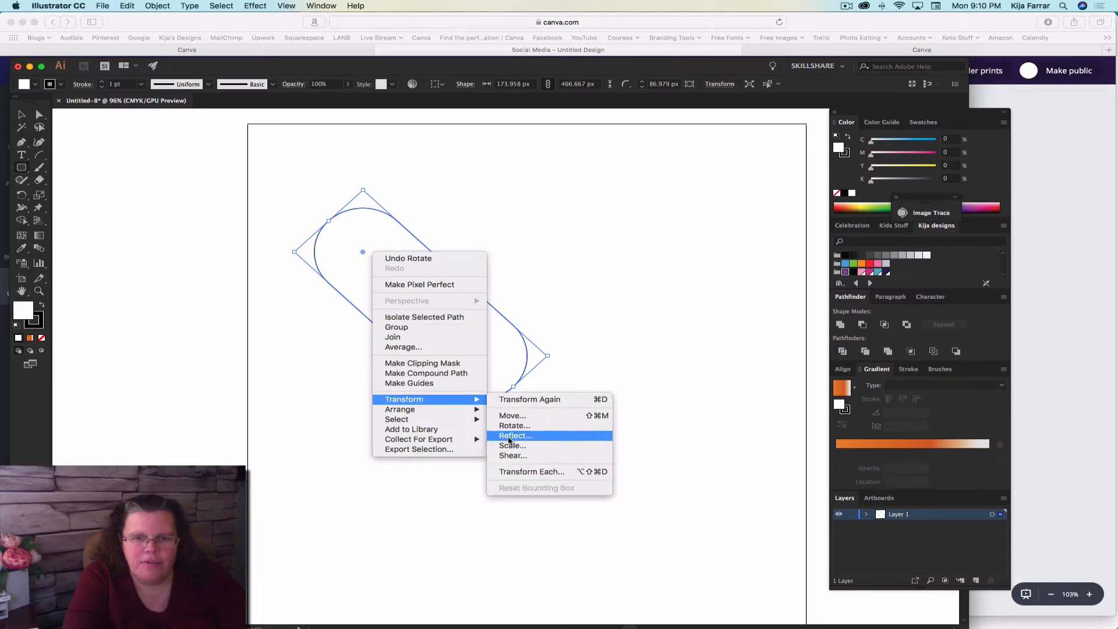
{"action": "left_click", "coordinate": [509, 437]}
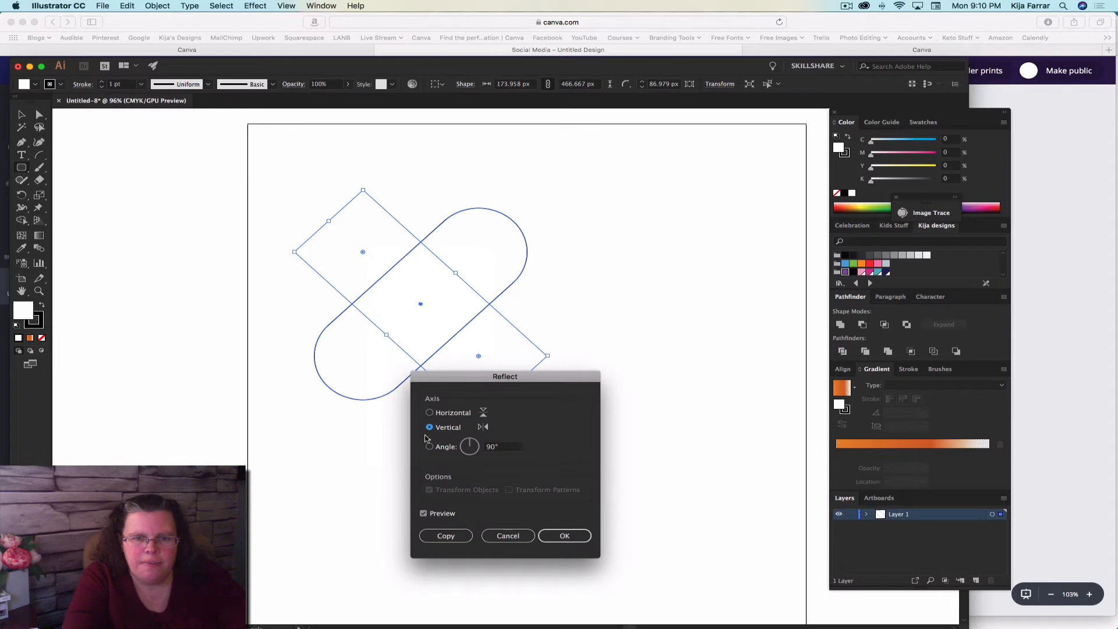
{"action": "left_click", "coordinate": [437, 533]}
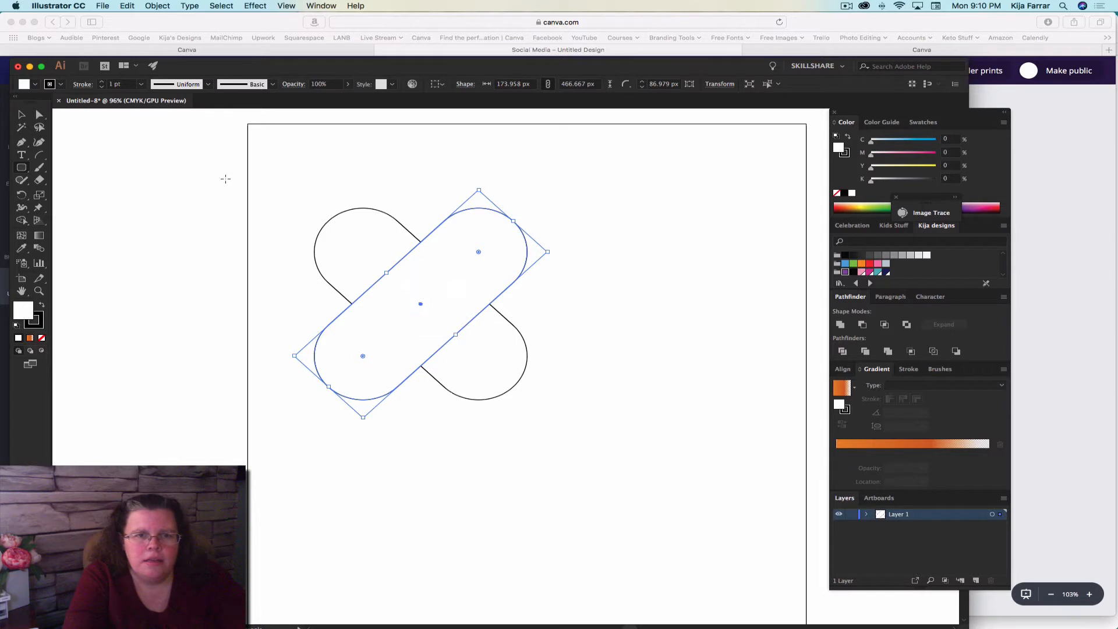
Step: Shift the reflected pill horizontally to the left so the upper ends form a heart's top, and divide the two overlapping pills
{"action": "left_click", "coordinate": [21, 117]}
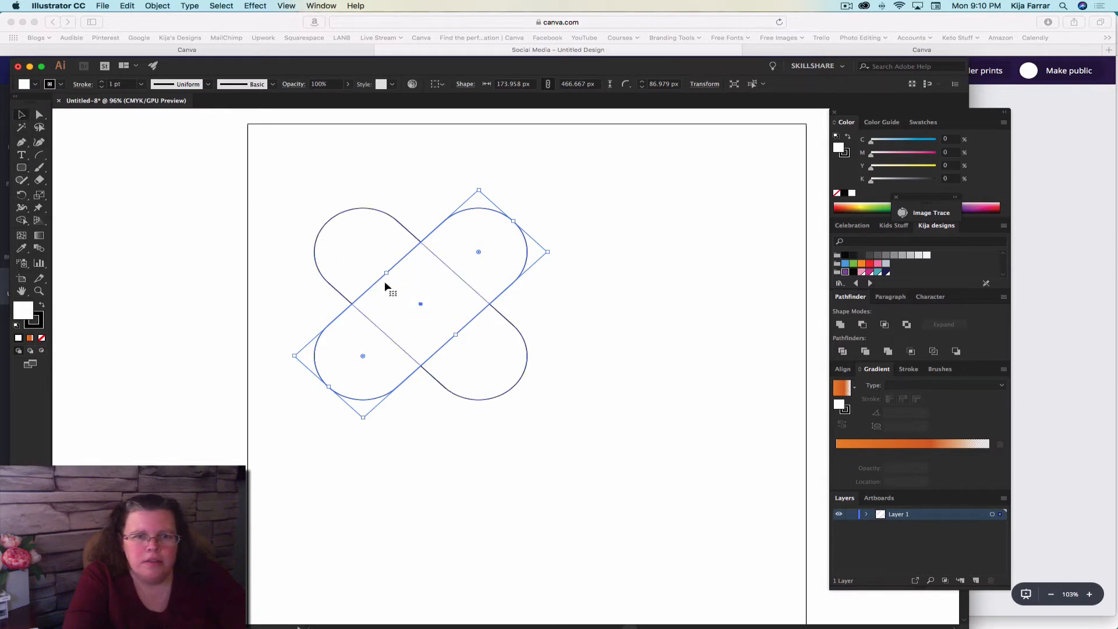
{"action": "left_click_drag", "start_coordinate": [419, 269], "coordinate": [386, 274]}
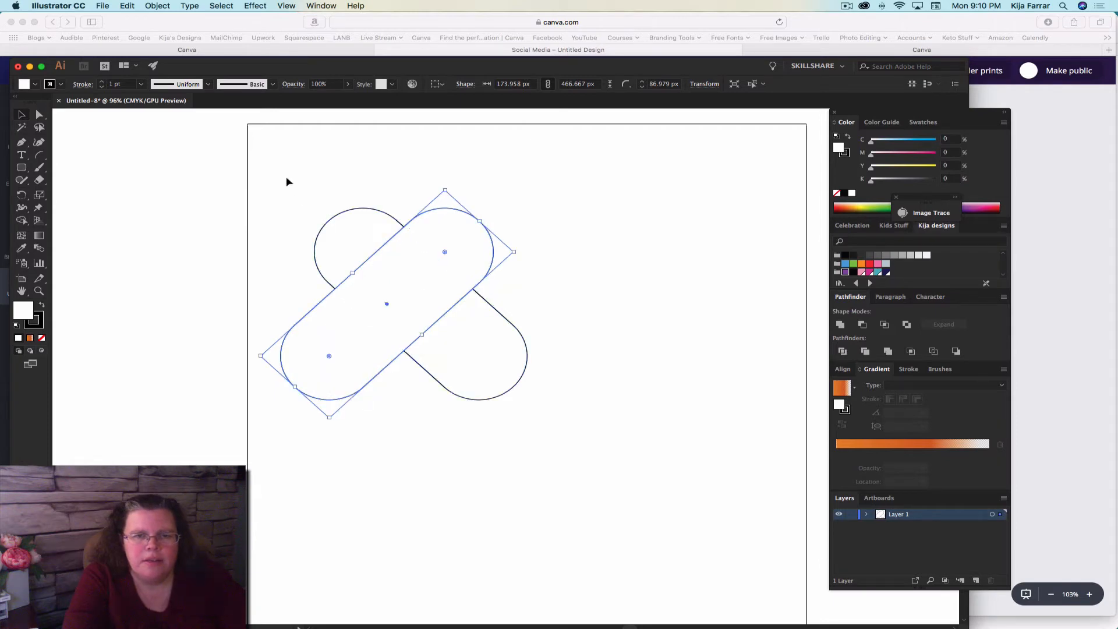
{"action": "left_click_drag", "start_coordinate": [288, 182], "coordinate": [521, 425]}
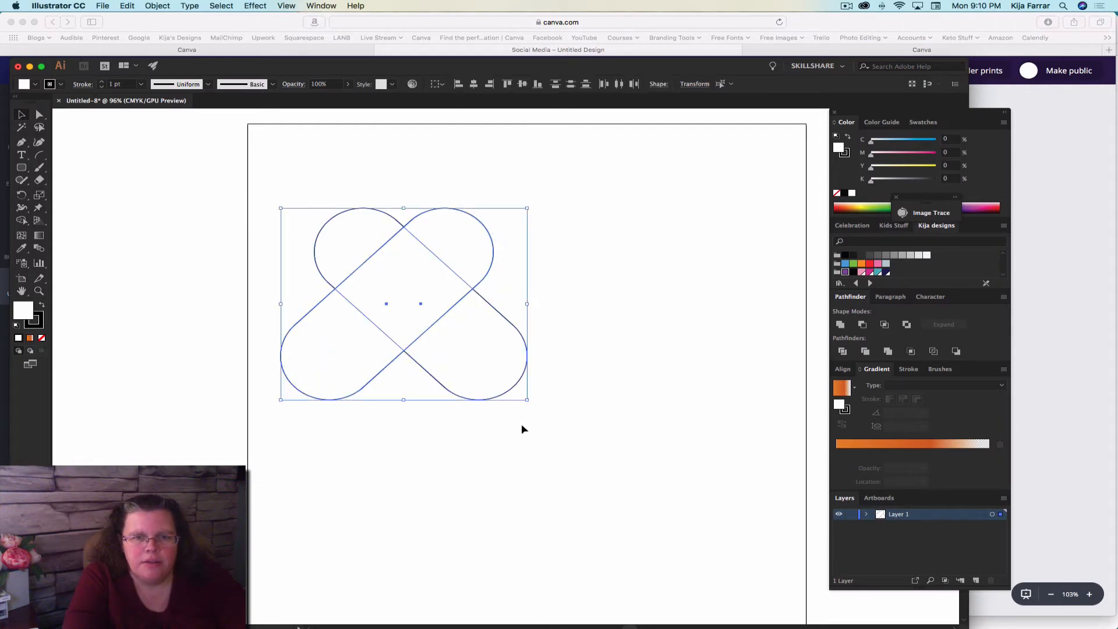
{"action": "left_click", "coordinate": [843, 351]}
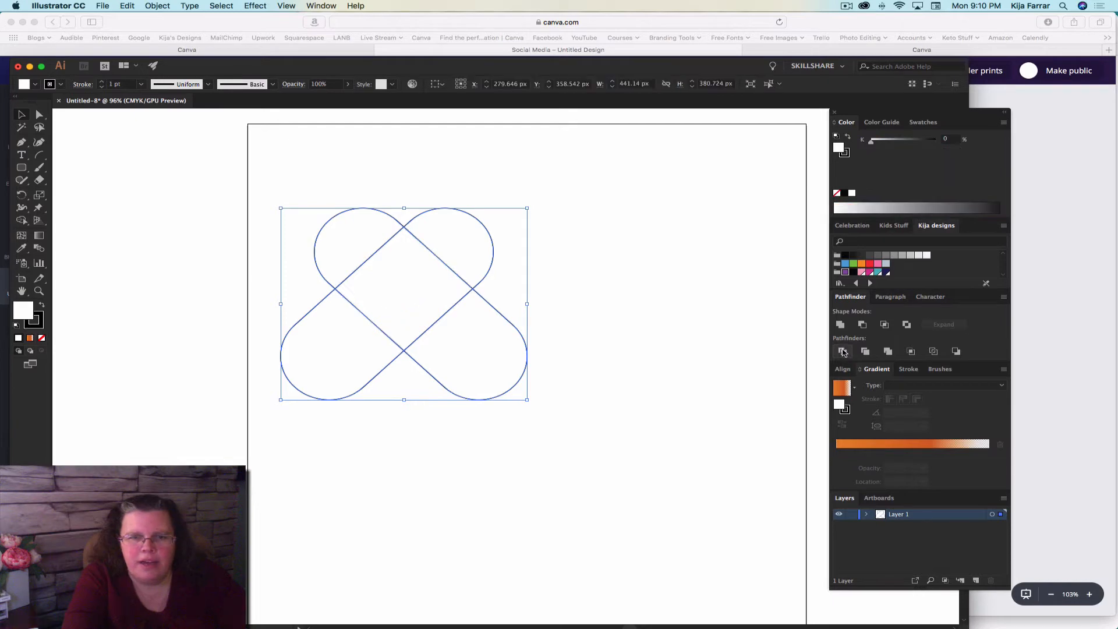
{"action": "left_click", "coordinate": [413, 470]}
{"action": "left_click", "coordinate": [351, 369]}
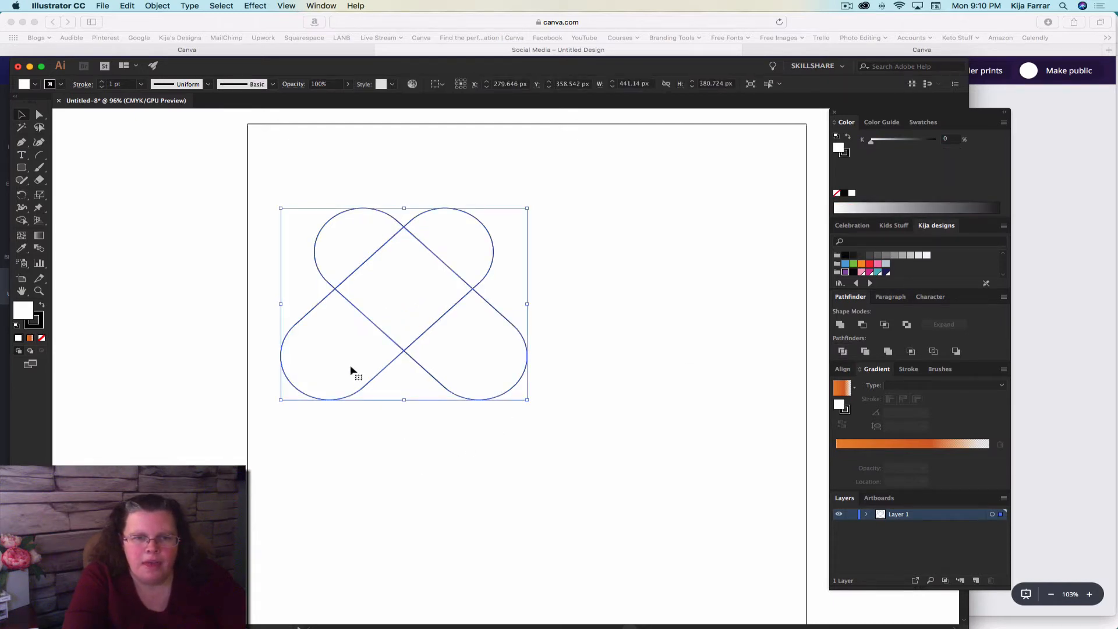
Step: Ungroup the divided pieces and delete the two lower rounded ends so only the heart's pieces remain
{"action": "right_click", "coordinate": [351, 368]}
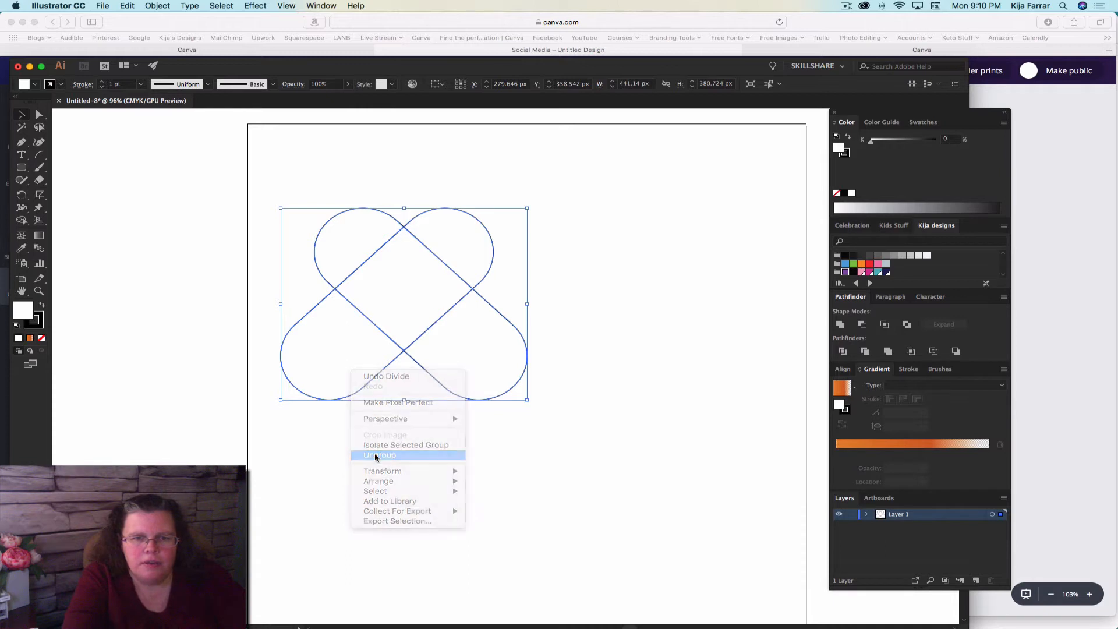
{"action": "left_click", "coordinate": [376, 455]}
{"action": "left_click", "coordinate": [353, 440]}
{"action": "left_click", "coordinate": [333, 348]}
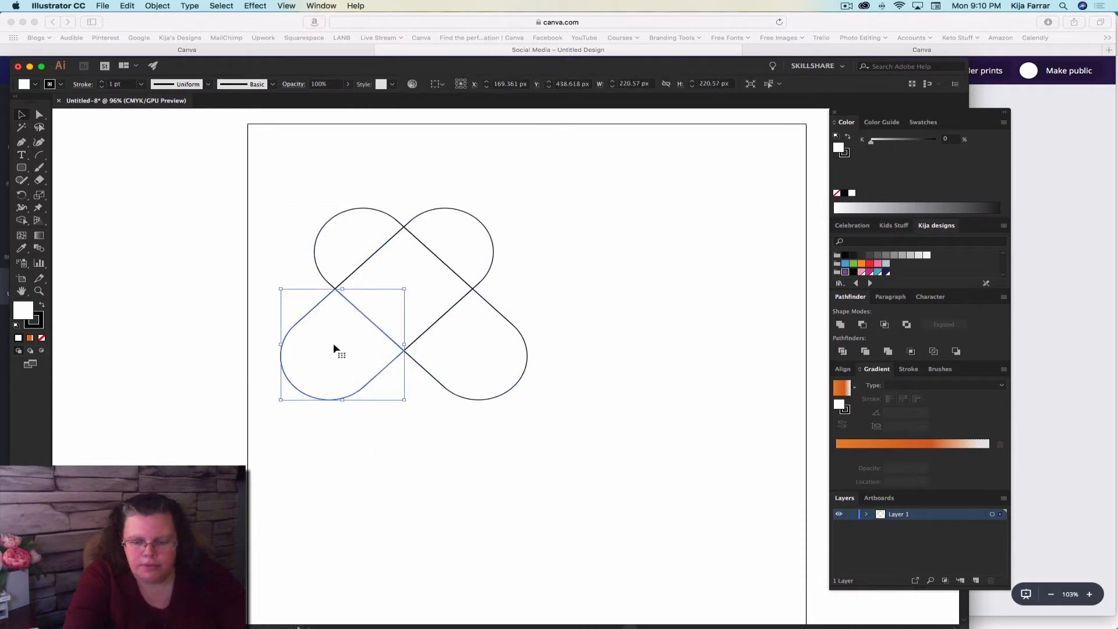
{"action": "key", "text": "Delete"}
{"action": "left_click", "coordinate": [464, 361]}
{"action": "key", "text": "Delete"}
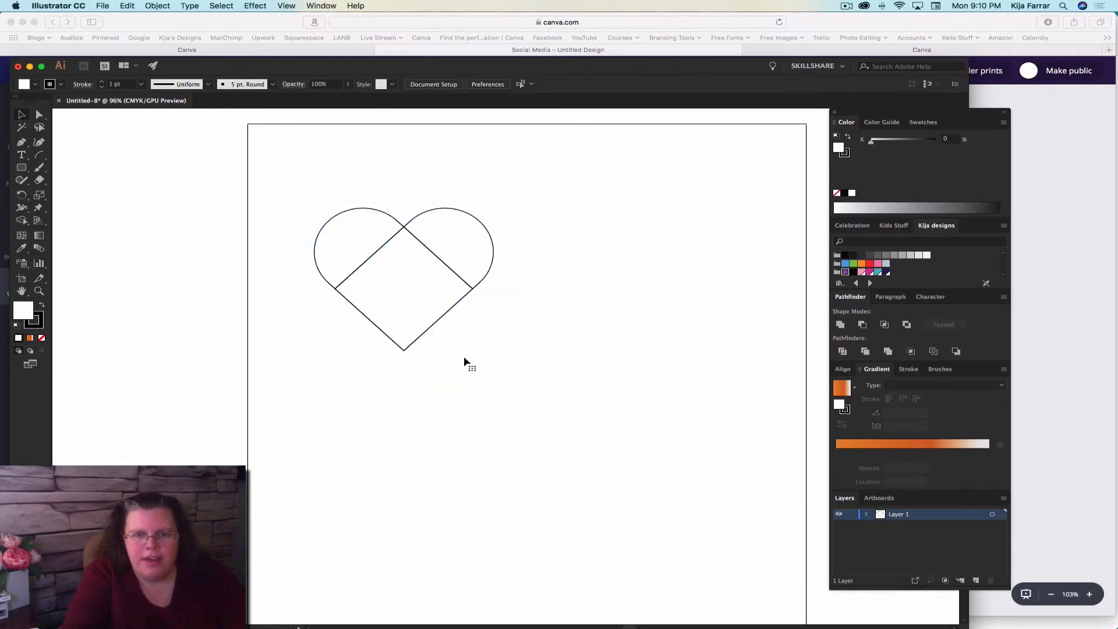
Step: Unite the three remaining pieces into a single heart and move it toward the middle of the artboard
{"action": "left_click_drag", "start_coordinate": [307, 192], "coordinate": [511, 372]}
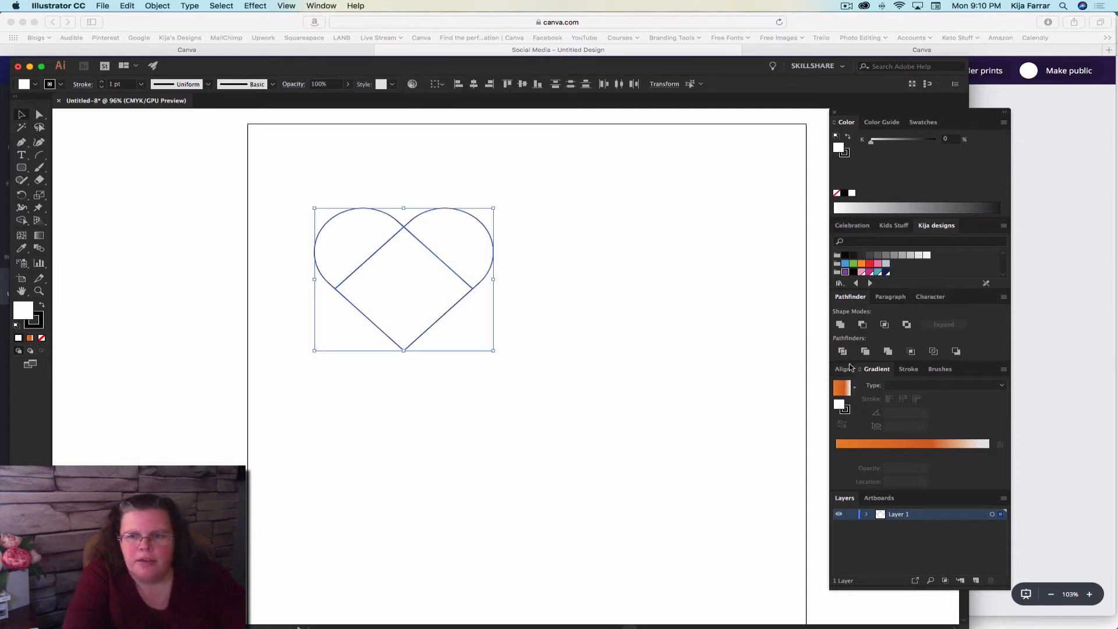
{"action": "left_click", "coordinate": [841, 325]}
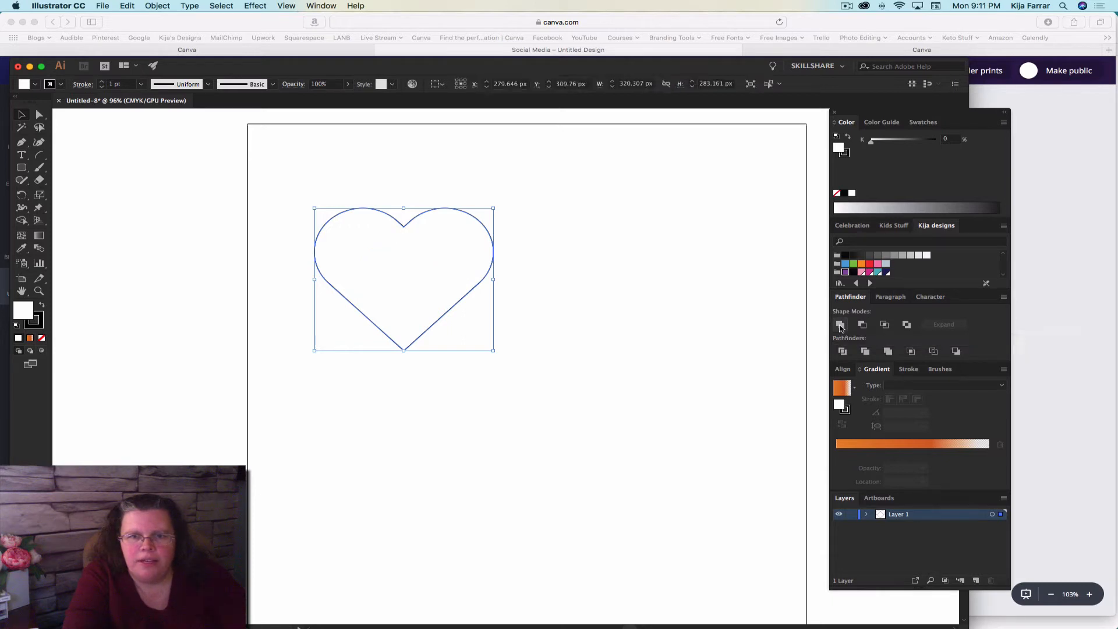
{"action": "left_click", "coordinate": [558, 341]}
{"action": "left_click_drag", "start_coordinate": [441, 298], "coordinate": [546, 347]}
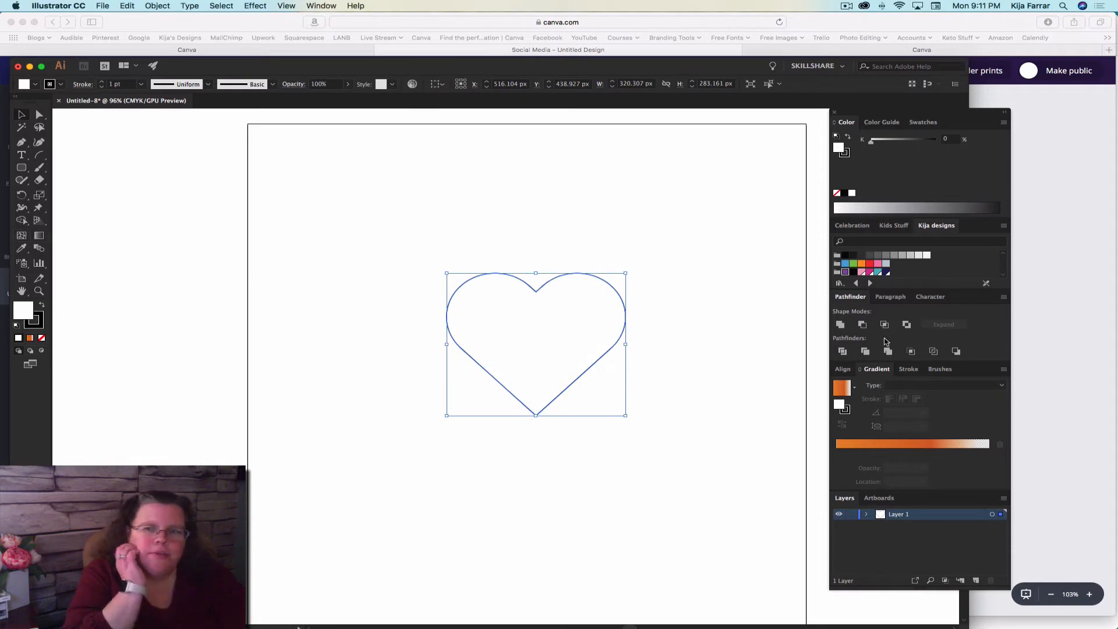
Step: Fill the heart with the blue swatch from the Kija designs library and remove its stroke
{"action": "left_click", "coordinate": [846, 263]}
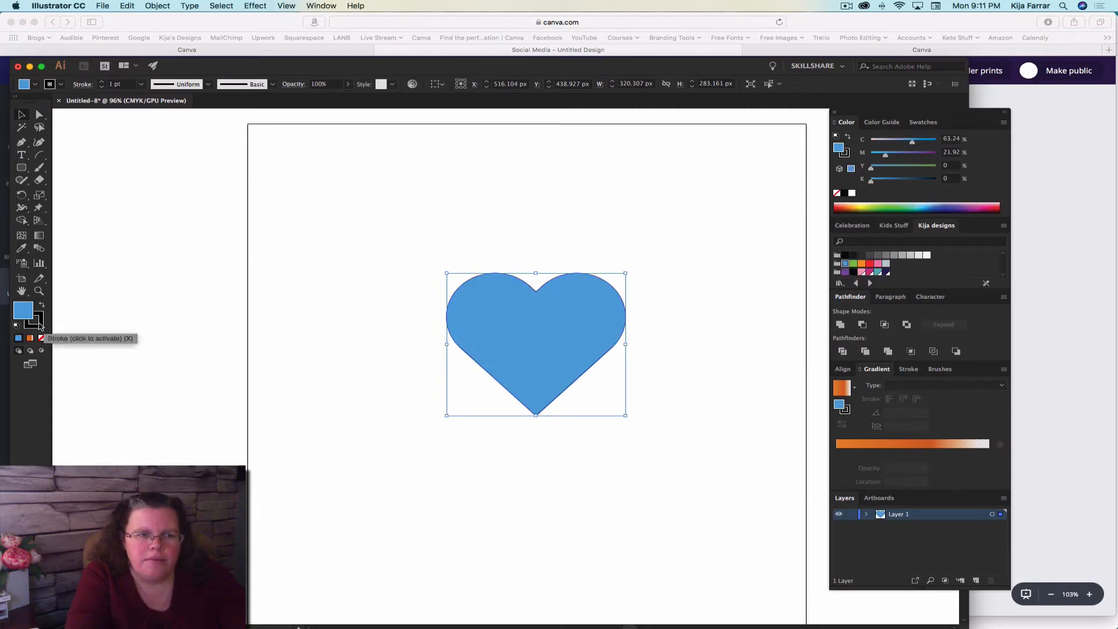
{"action": "left_click", "coordinate": [38, 324]}
{"action": "left_click", "coordinate": [42, 338]}
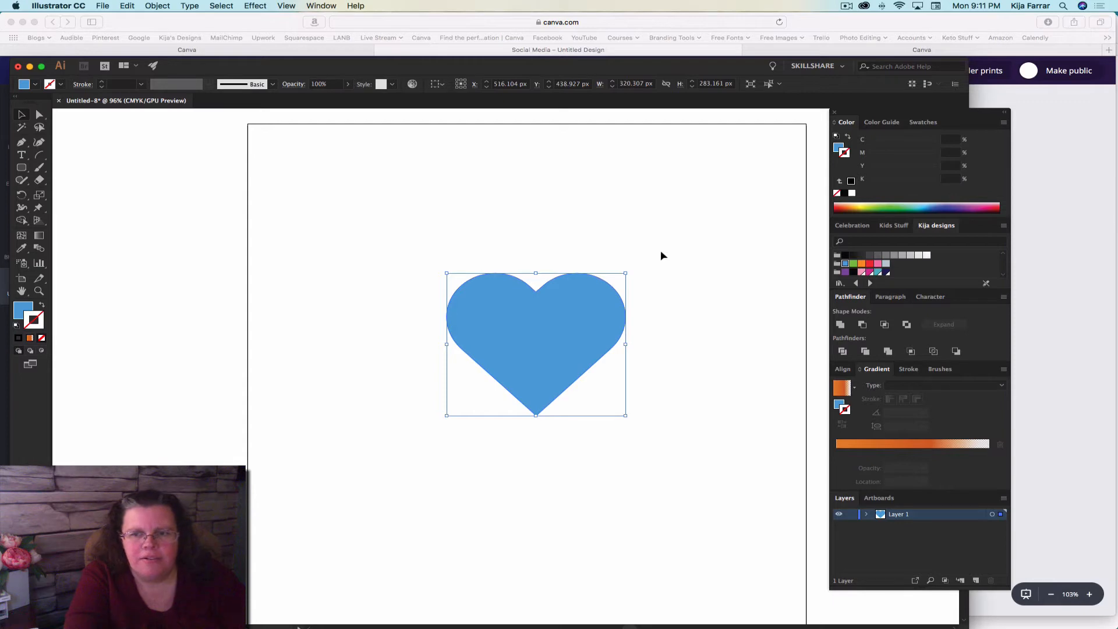
{"action": "left_click", "coordinate": [866, 515]}
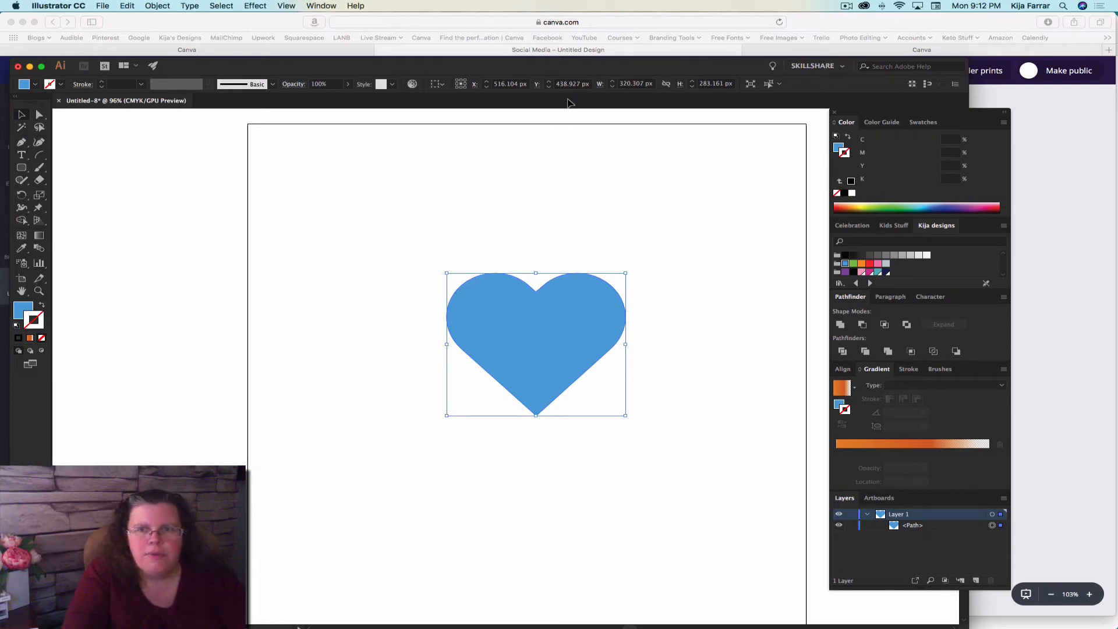
{"action": "left_click", "coordinate": [847, 7]}
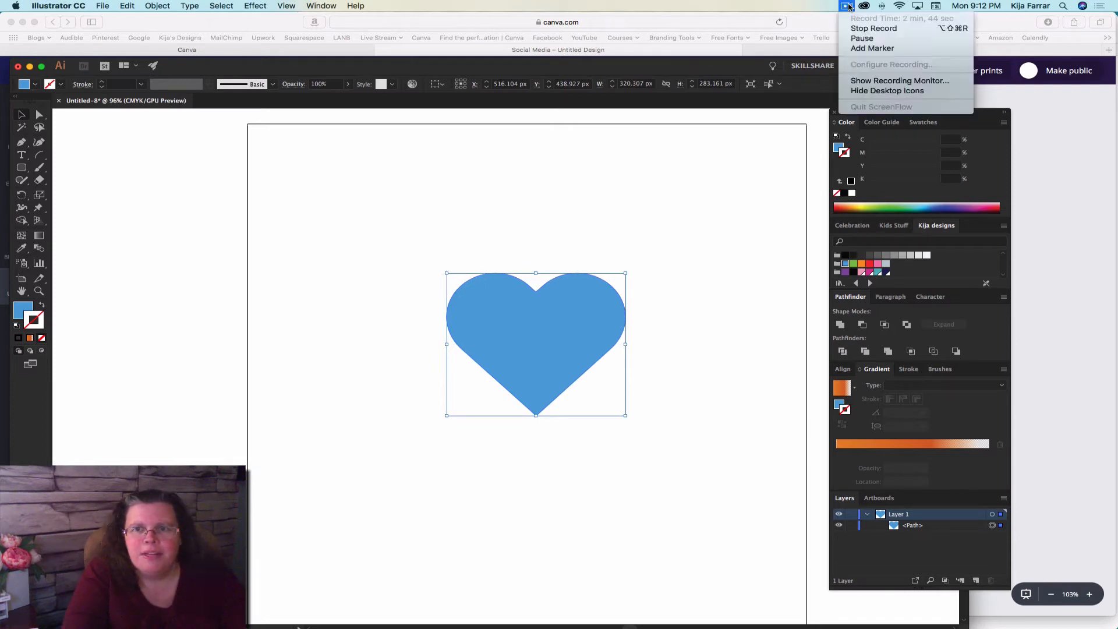
{"action": "left_click", "coordinate": [854, 39]}
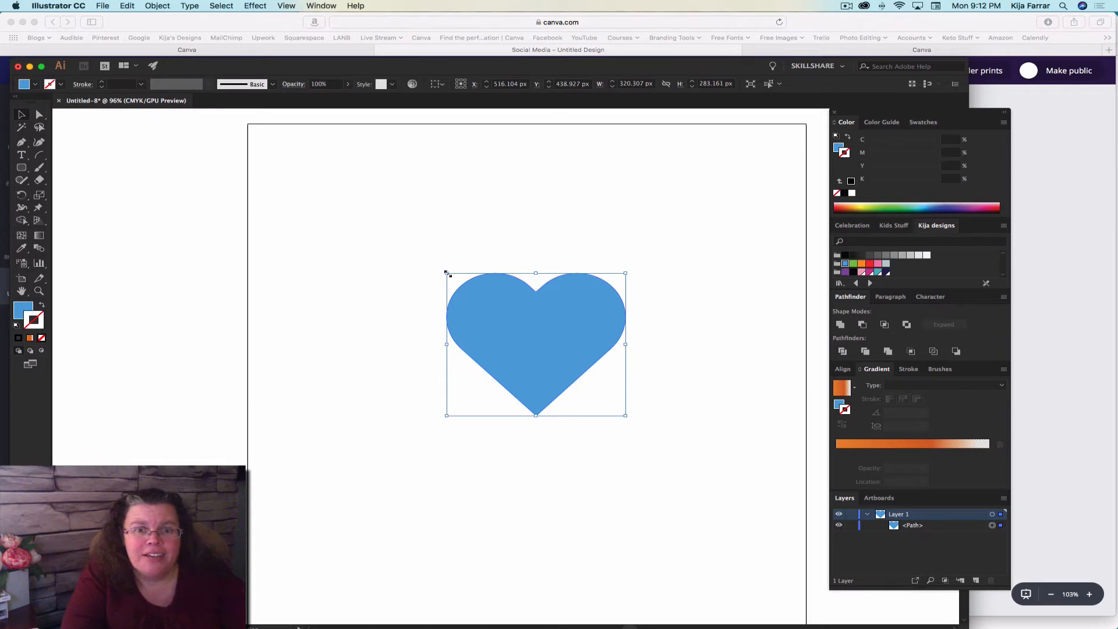
Step: Enlarge the heart proportionally to about 970 by 857 px and center it on the artboard at X 500 px, Y 500 px
{"action": "left_click_drag", "start_coordinate": [447, 273], "coordinate": [261, 126]}
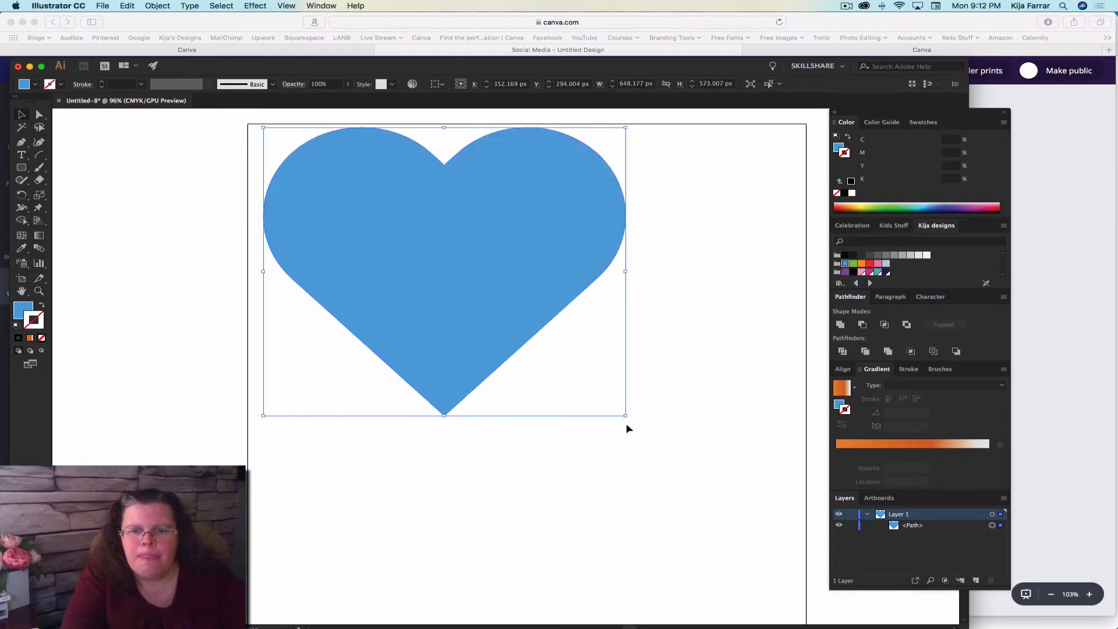
{"action": "left_click_drag", "start_coordinate": [626, 415], "coordinate": [855, 561]}
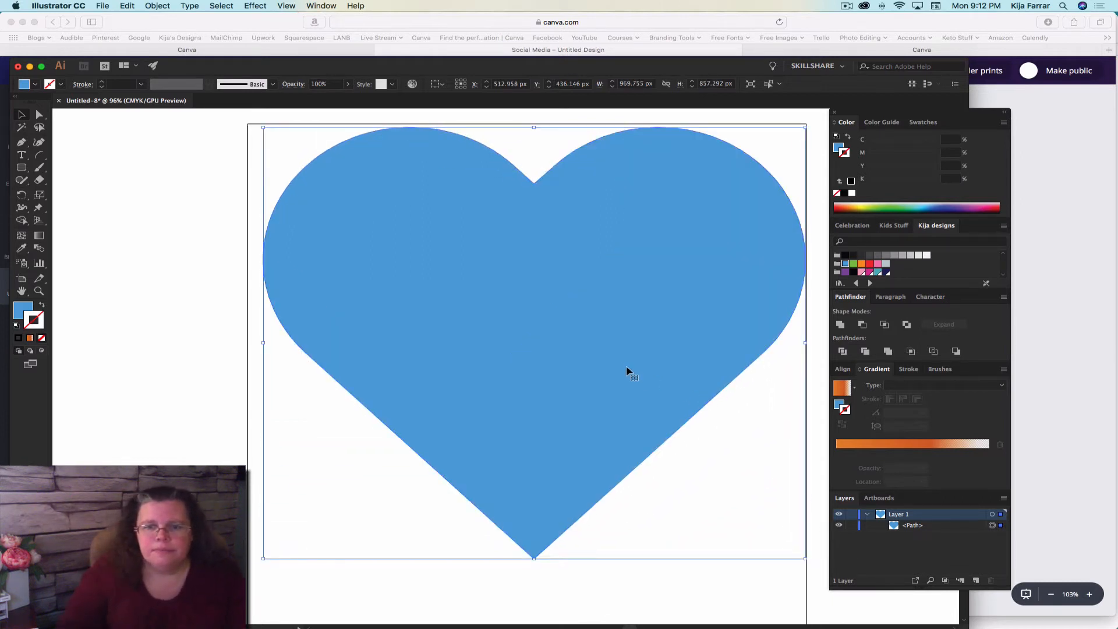
{"action": "left_click_drag", "start_coordinate": [622, 366], "coordinate": [614, 400]}
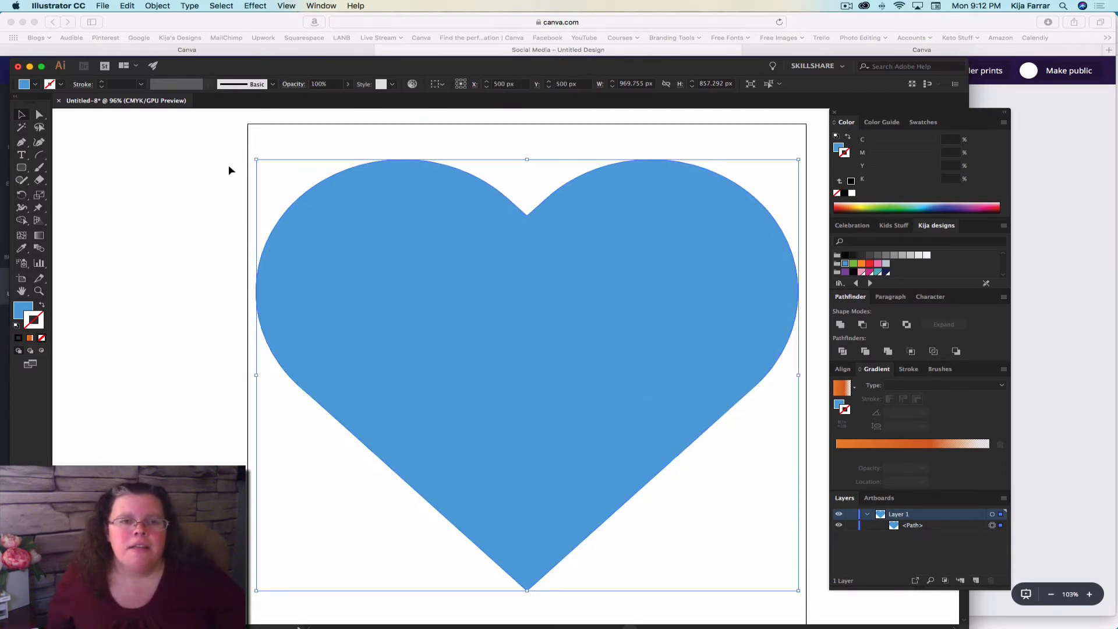
{"action": "scroll", "coordinate": [585, 454], "scroll_direction": "left", "scroll_amount": 1}
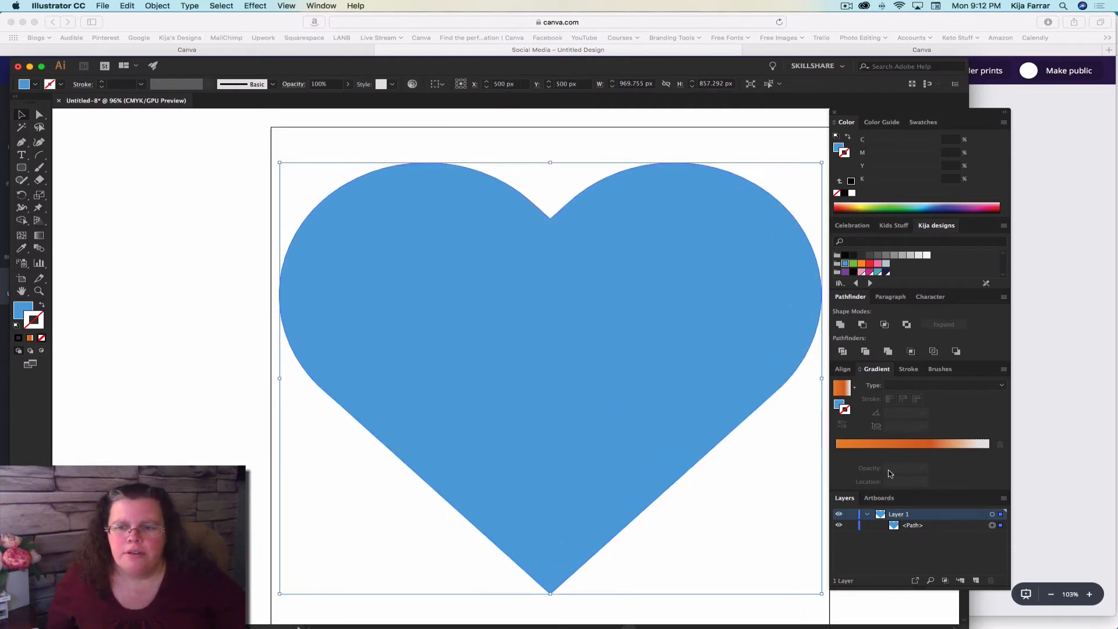
Step: Start a Save As of the document and set the file format to SVG (svg)
{"action": "left_click", "coordinate": [882, 500]}
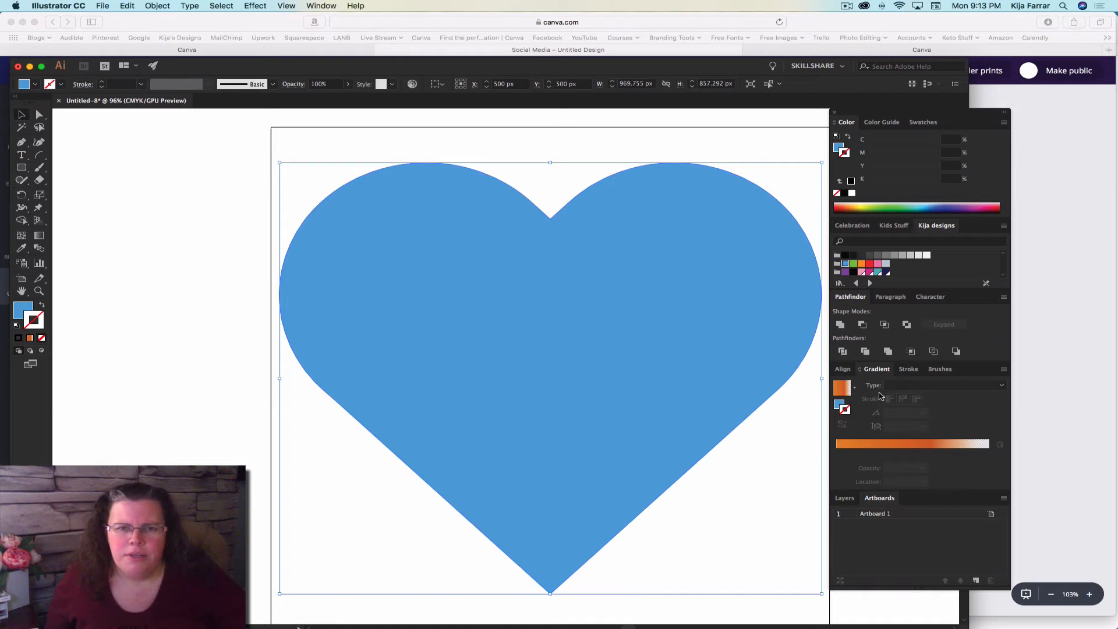
{"action": "left_click", "coordinate": [103, 7]}
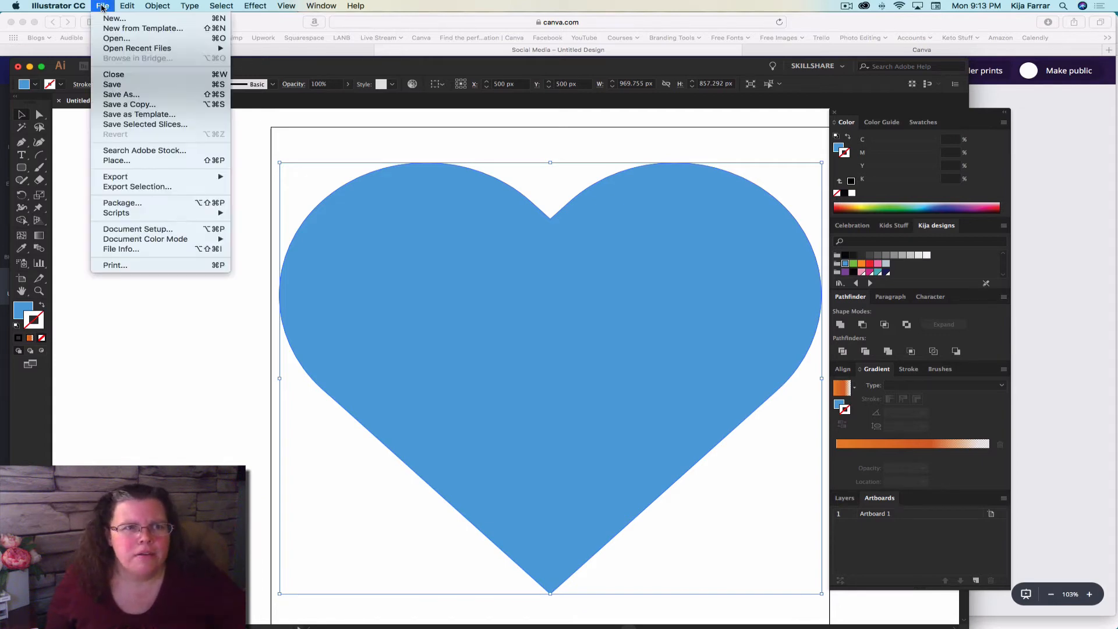
{"action": "mouse_move", "coordinate": [147, 219]}
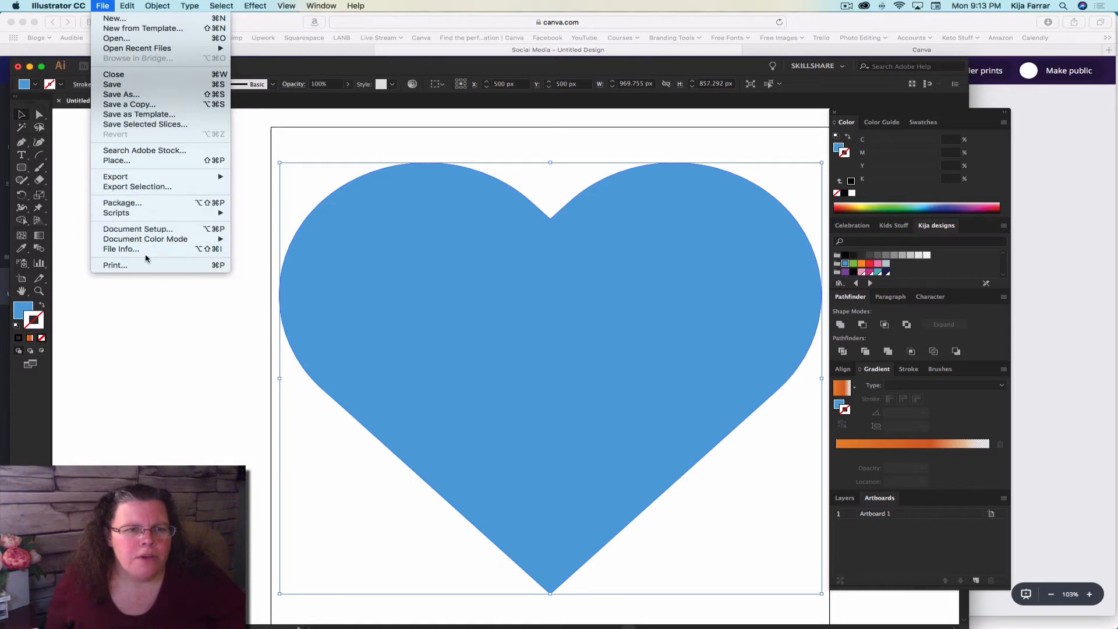
{"action": "left_click", "coordinate": [121, 95]}
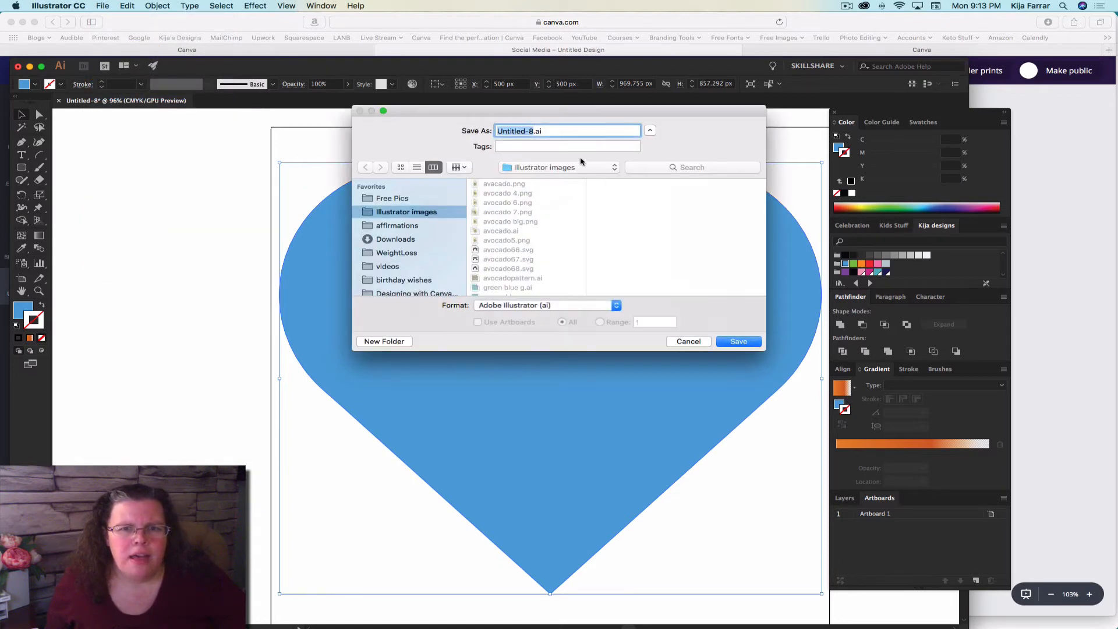
{"action": "left_click", "coordinate": [539, 309]}
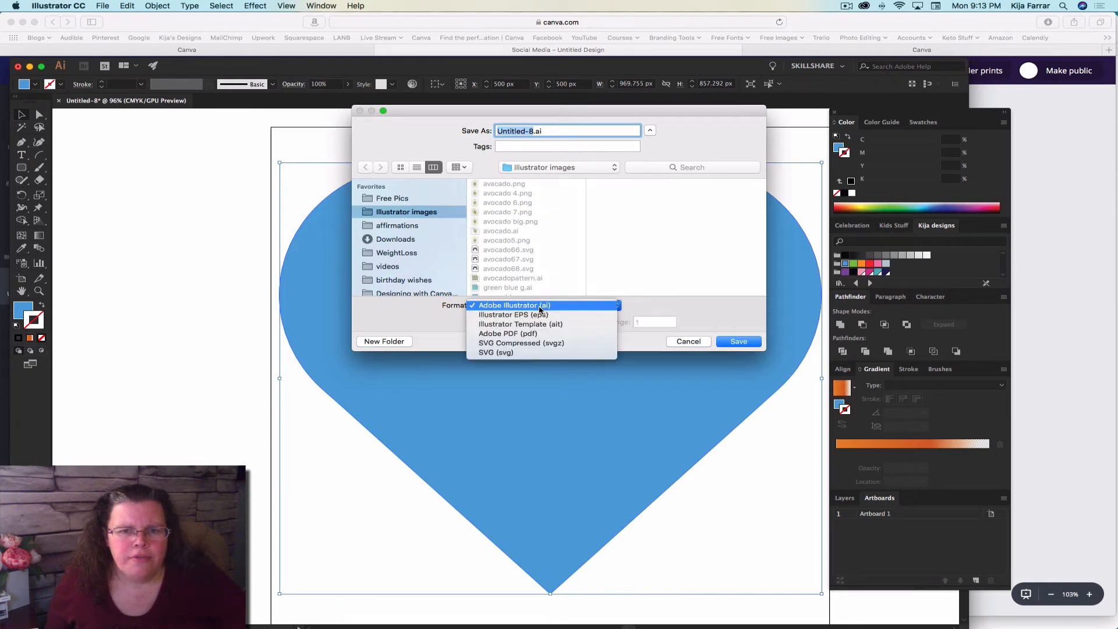
{"action": "left_click", "coordinate": [516, 353]}
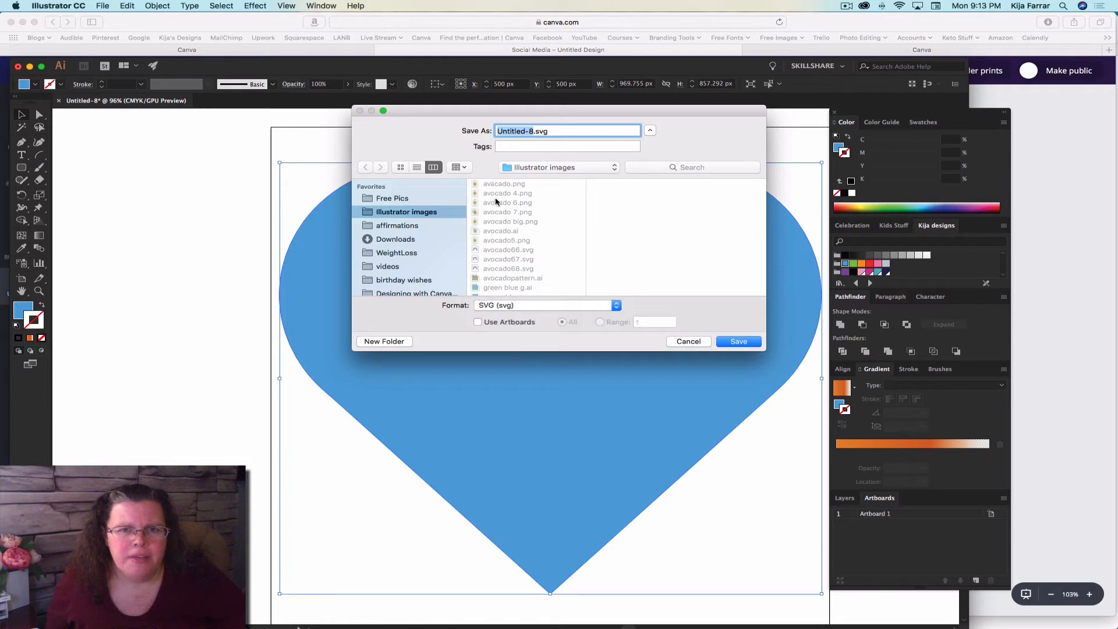
Step: Name the file blueheart.svg and save it in the Illustrator images folder, accepting the SVG 1.1 options as they are
{"action": "triple_click", "coordinate": [507, 132]}
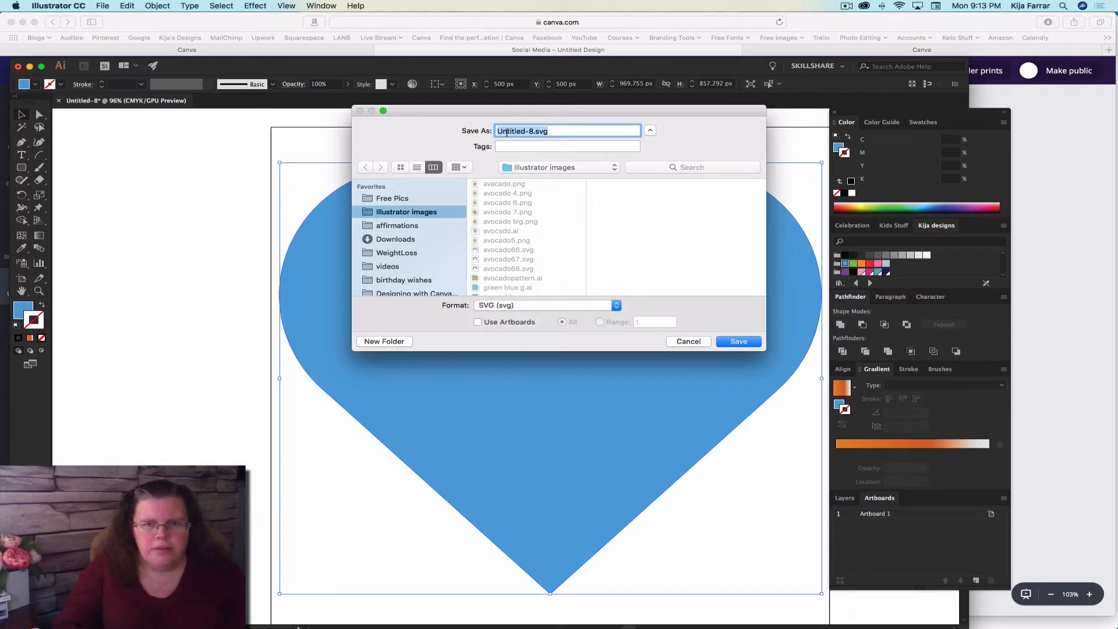
{"action": "left_click", "coordinate": [508, 131]}
{"action": "left_click_drag", "start_coordinate": [534, 131], "coordinate": [487, 130]}
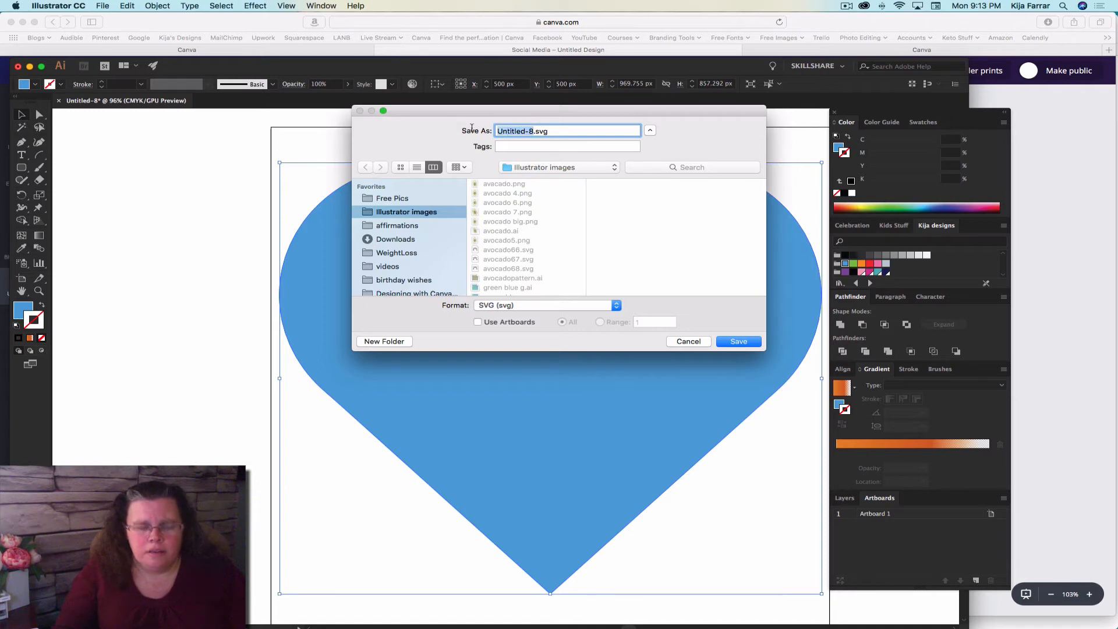
{"action": "type", "text": "blueheart"}
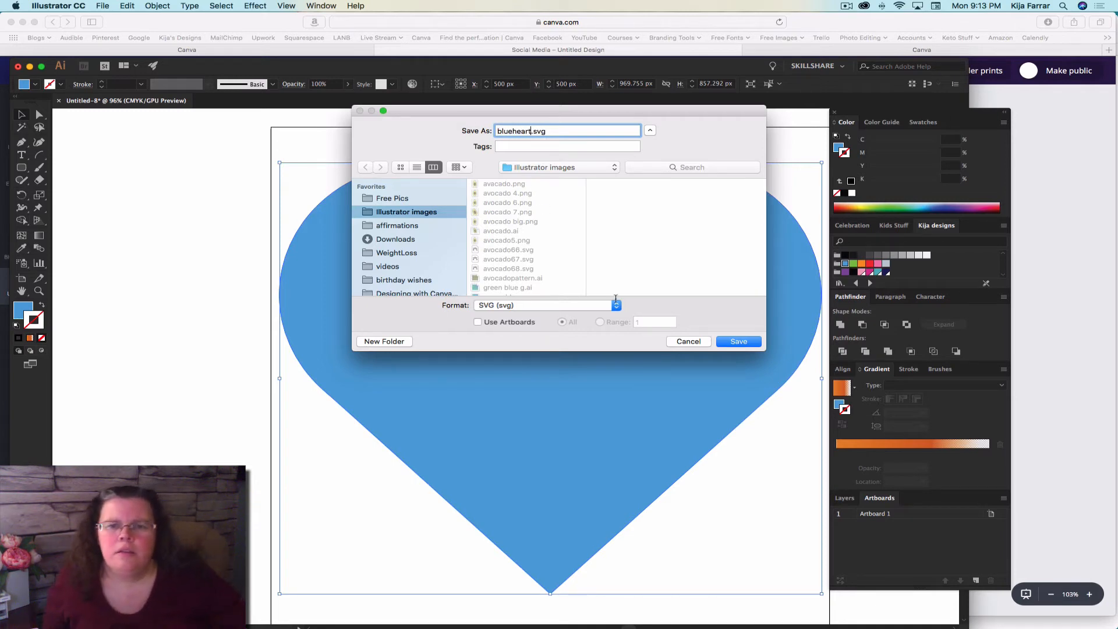
{"action": "left_click", "coordinate": [739, 341]}
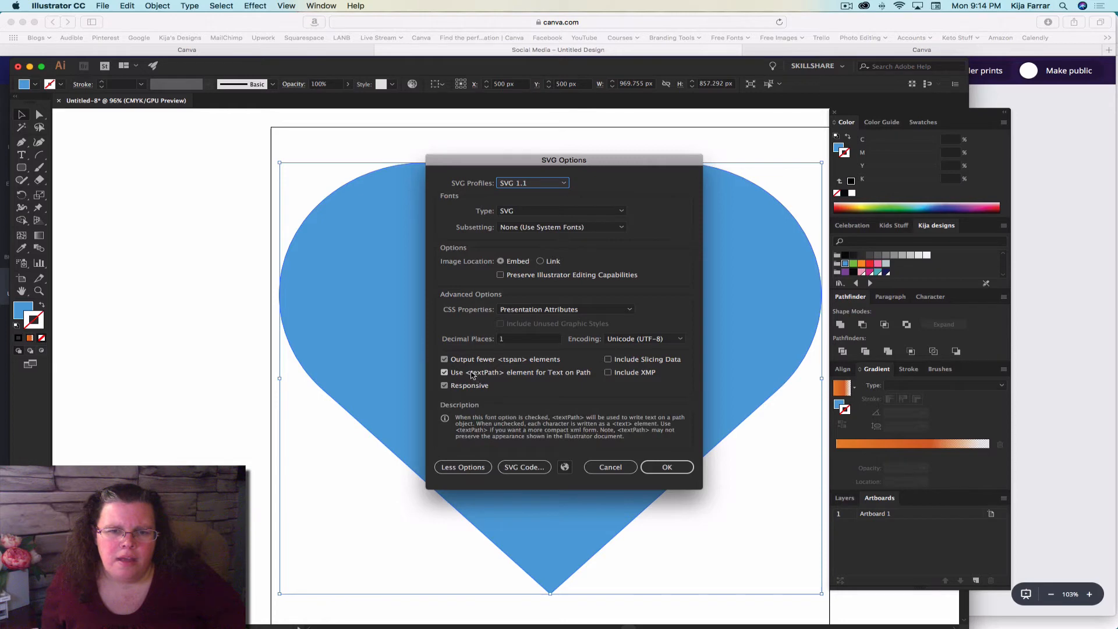
{"action": "mouse_move", "coordinate": [515, 376]}
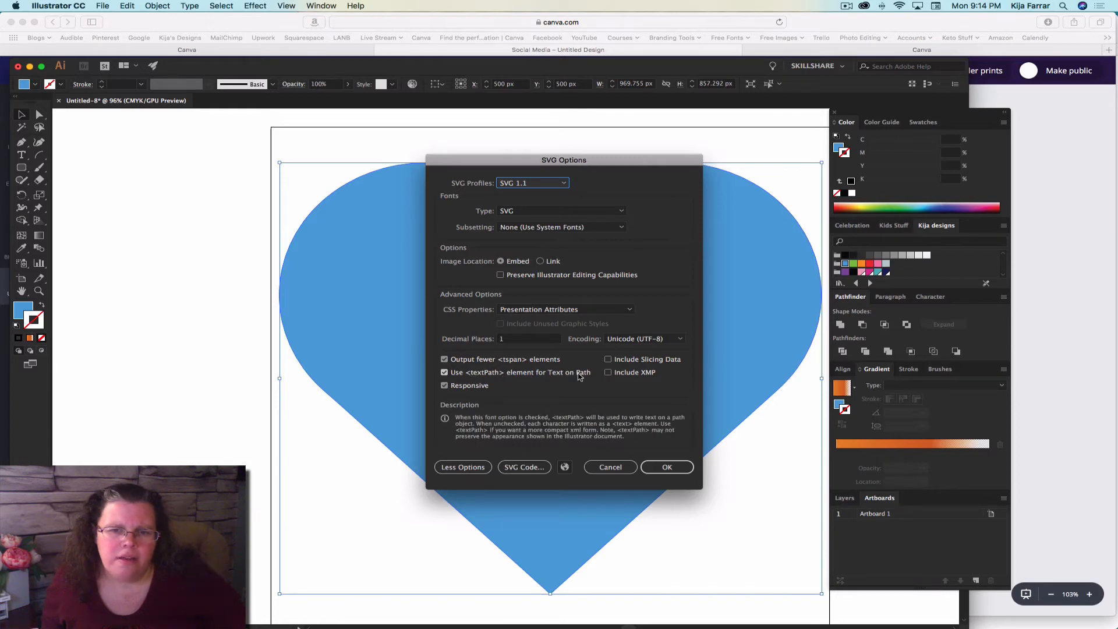
{"action": "mouse_move", "coordinate": [463, 385]}
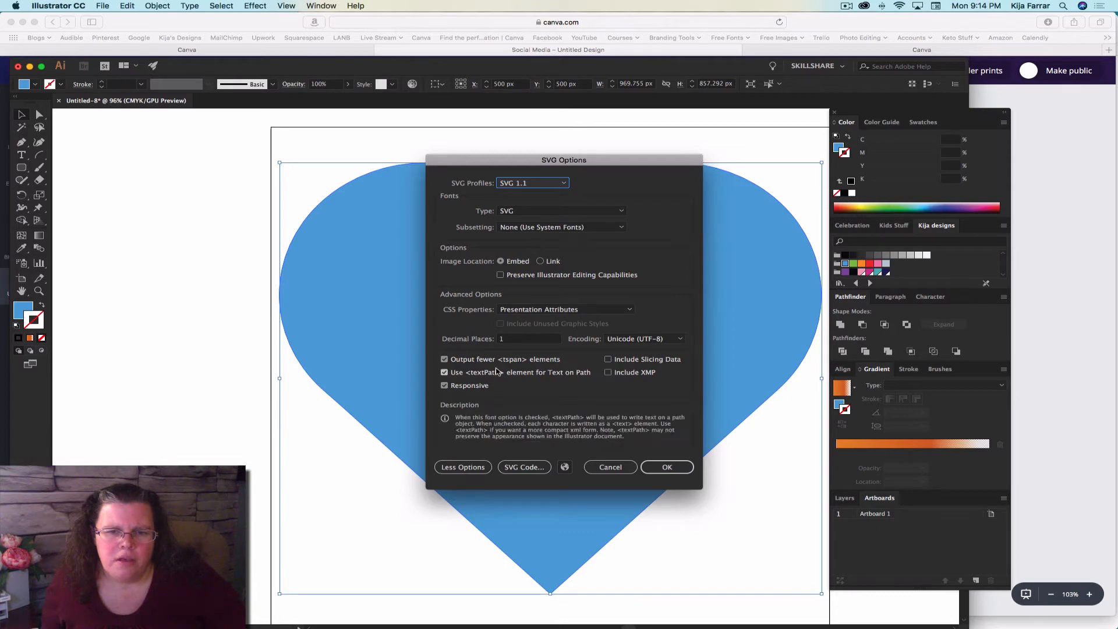
{"action": "mouse_move", "coordinate": [653, 366]}
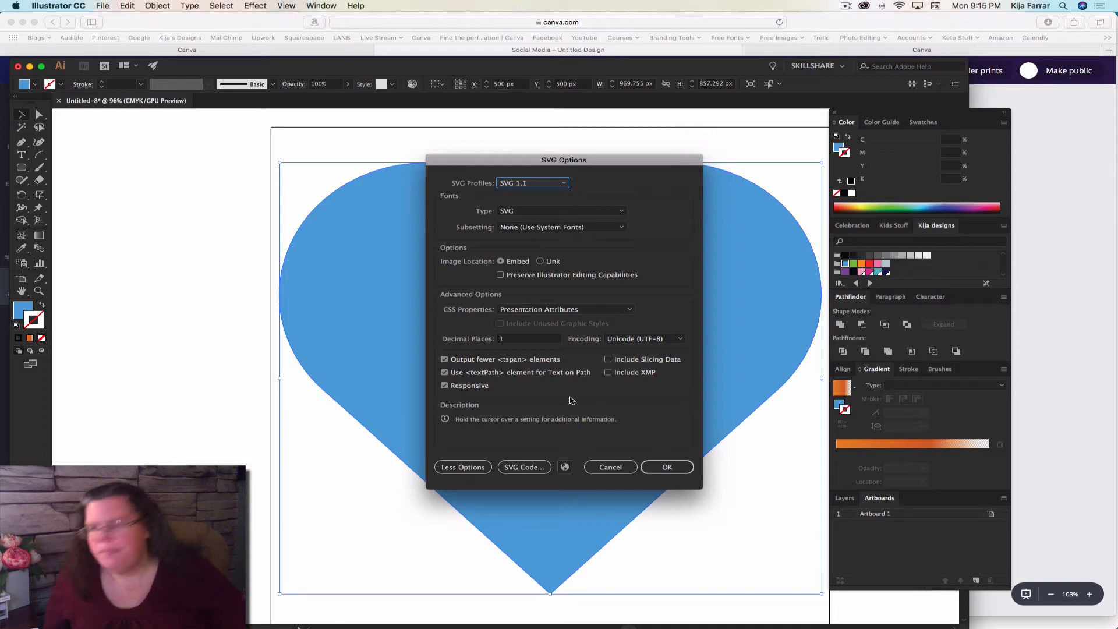
{"action": "left_click", "coordinate": [670, 468]}
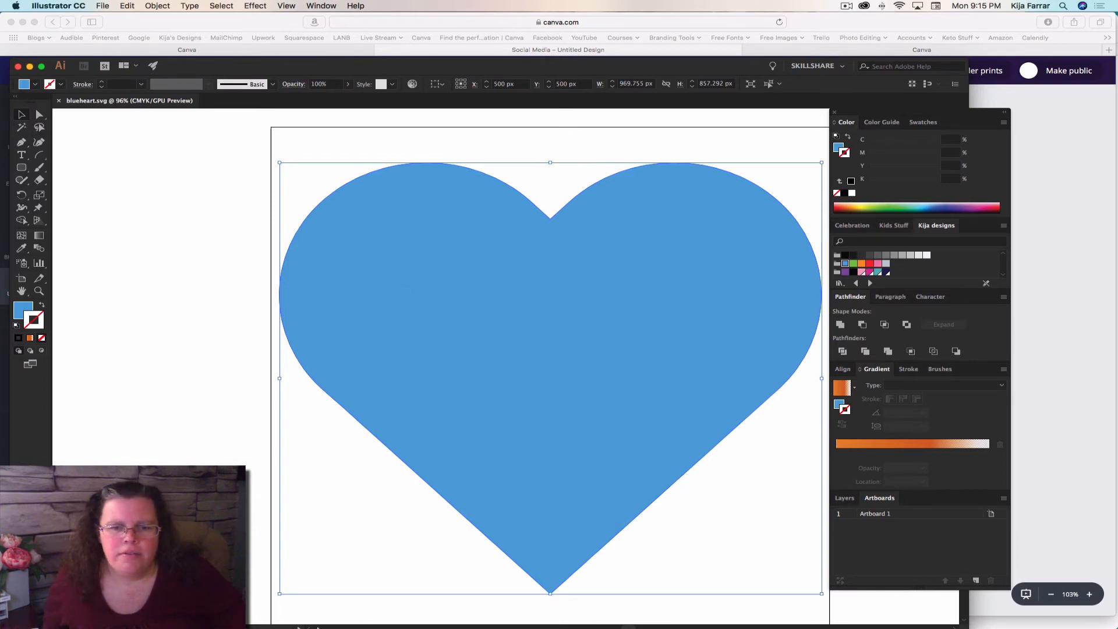
Step: Switch to the Social Media design in Canva and upload blueheart.svg from the Illustrator images folder
{"action": "mouse_move", "coordinate": [326, 626]}
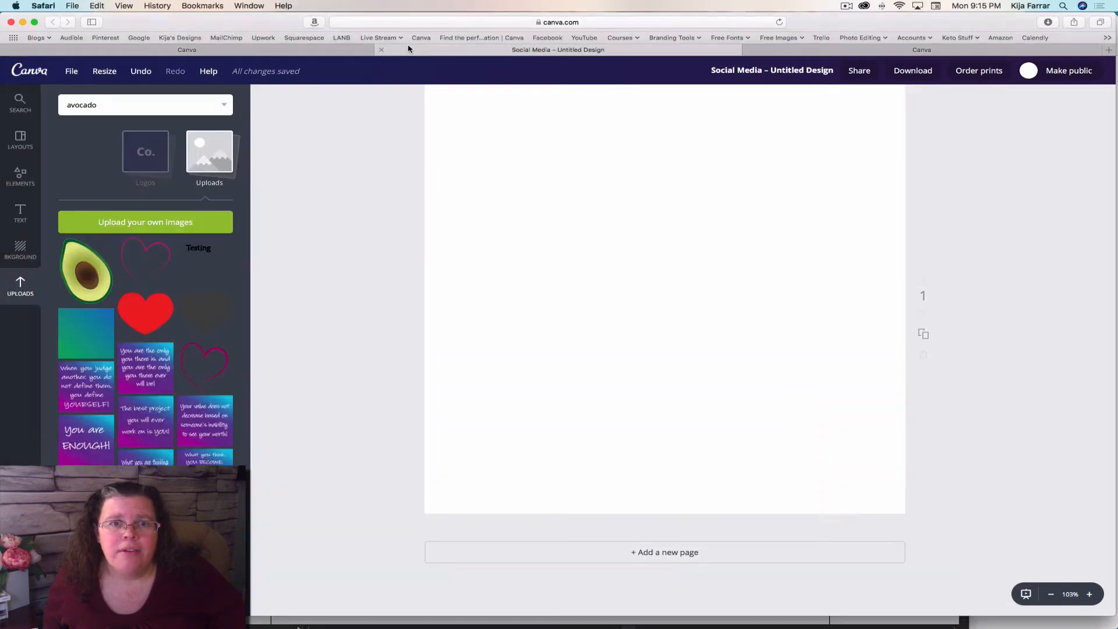
{"action": "left_click", "coordinate": [408, 49]}
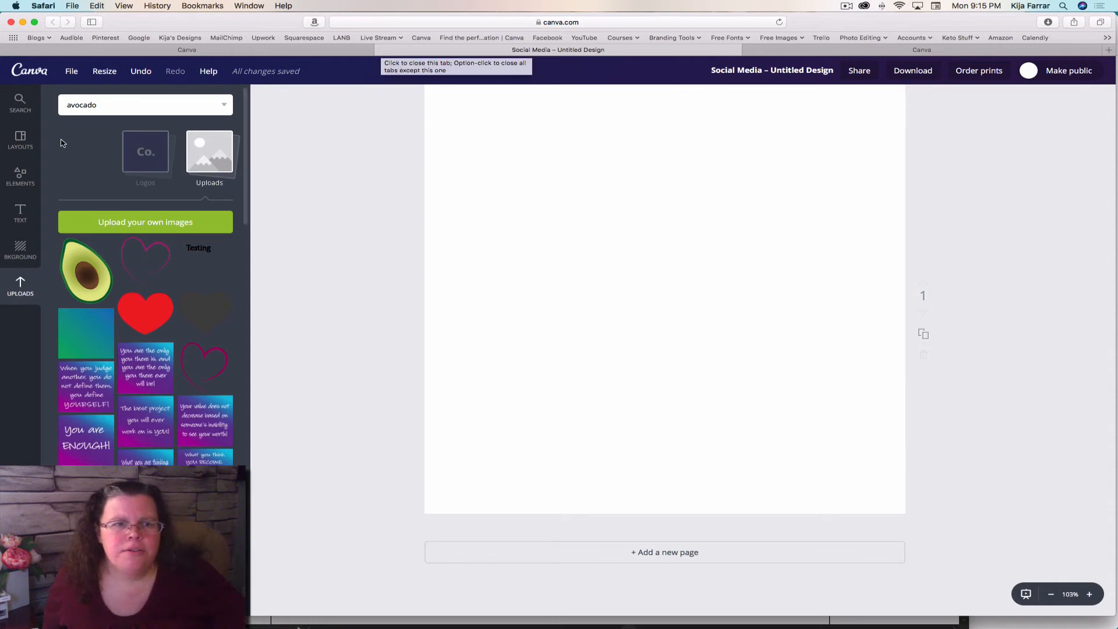
{"action": "scroll", "coordinate": [674, 172], "scroll_direction": "up", "scroll_amount": 2}
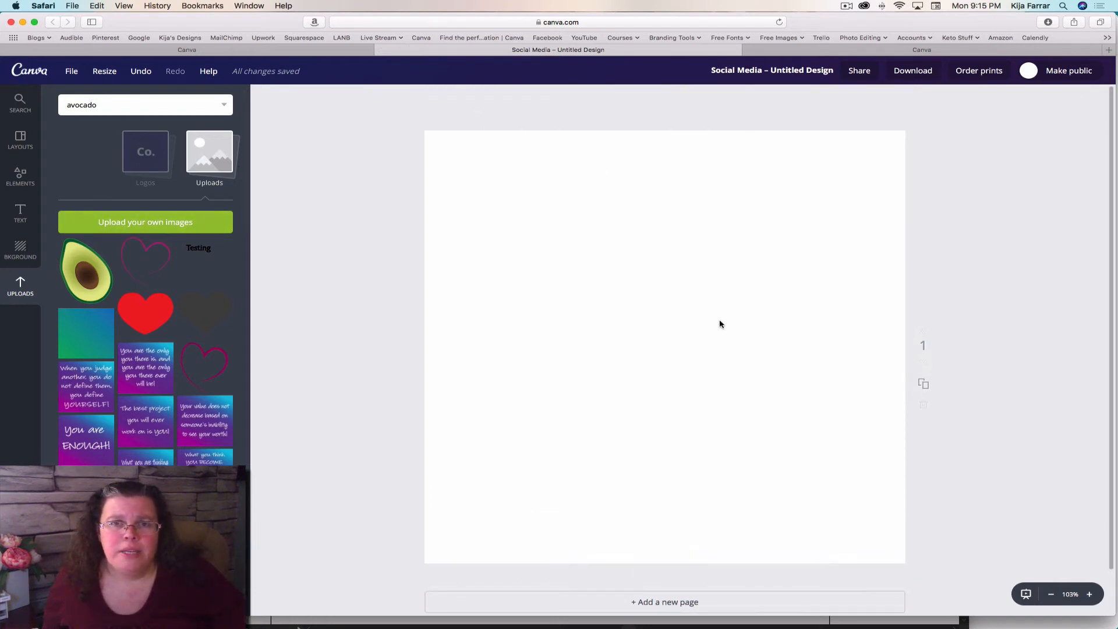
{"action": "left_click", "coordinate": [136, 225]}
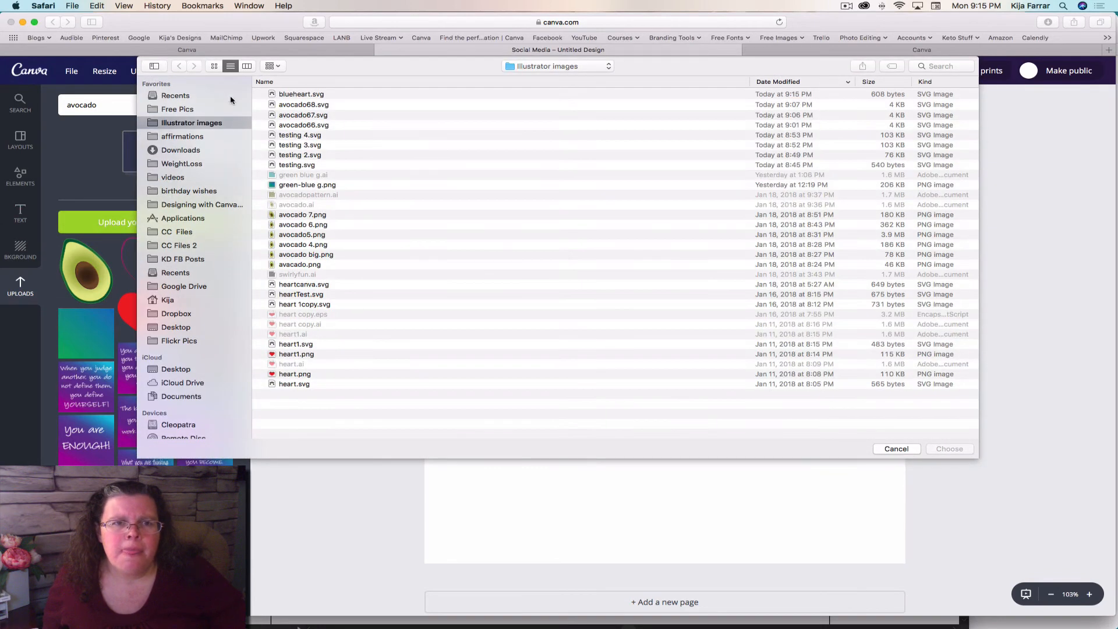
{"action": "left_click", "coordinate": [304, 96]}
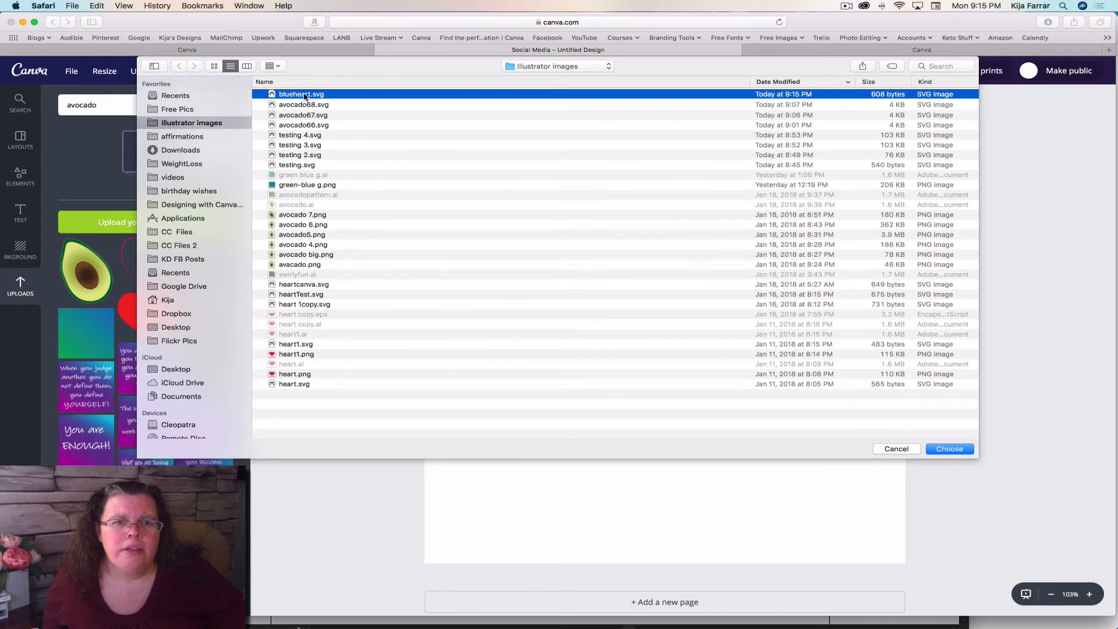
{"action": "left_click", "coordinate": [950, 449]}
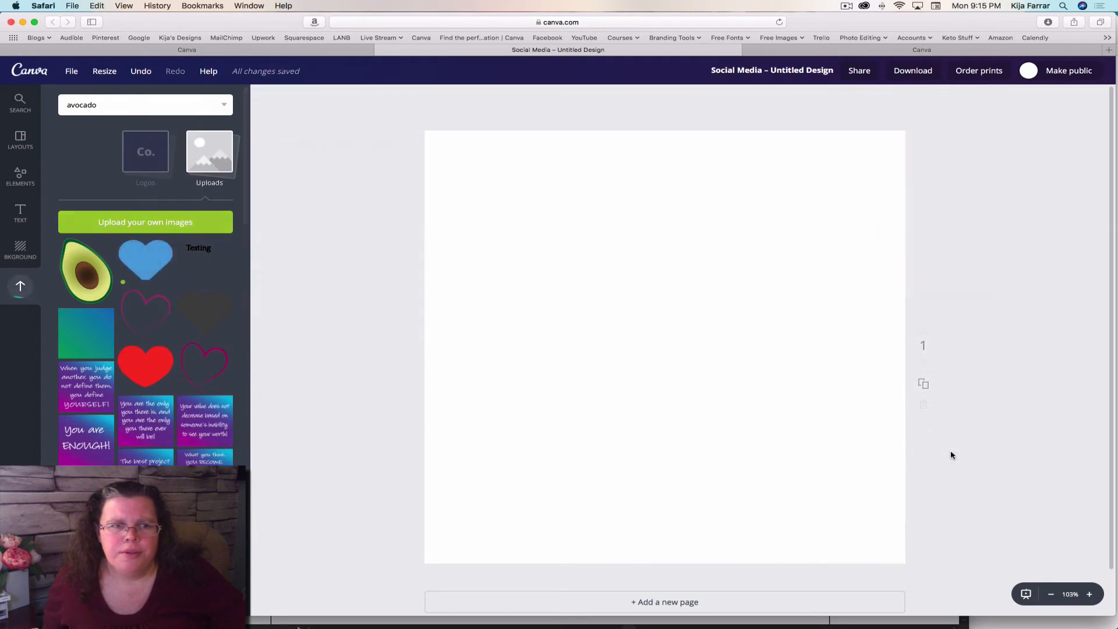
Step: Add the uploaded blue heart to the page and recolor it with the Christmas red and finally the magenta from the Kija's Designs palette
{"action": "left_click", "coordinate": [149, 270]}
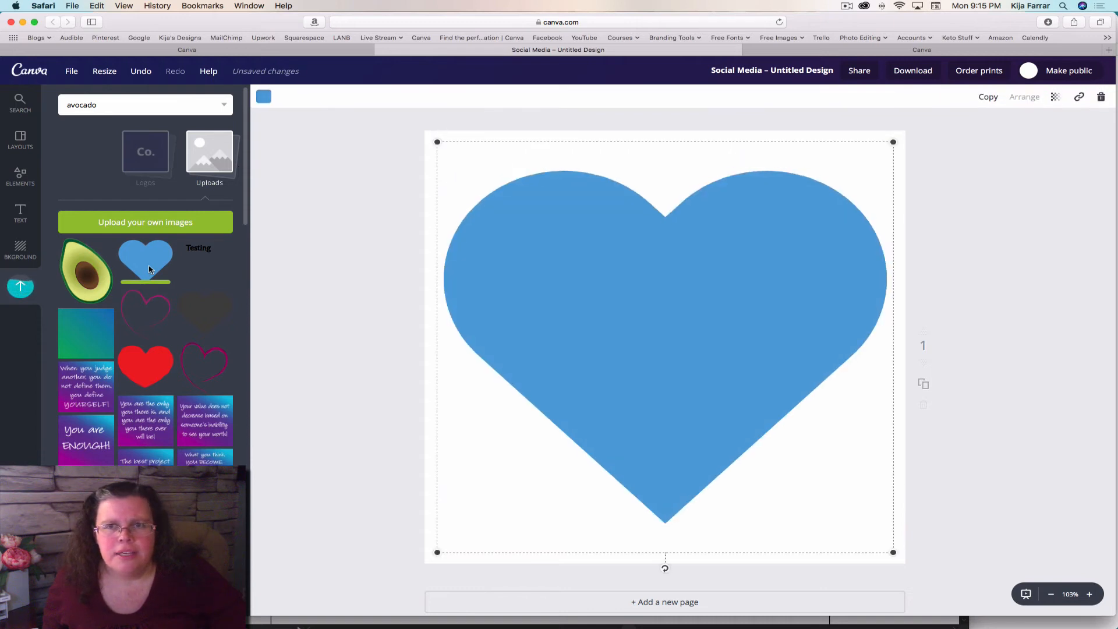
{"action": "left_click", "coordinate": [264, 97]}
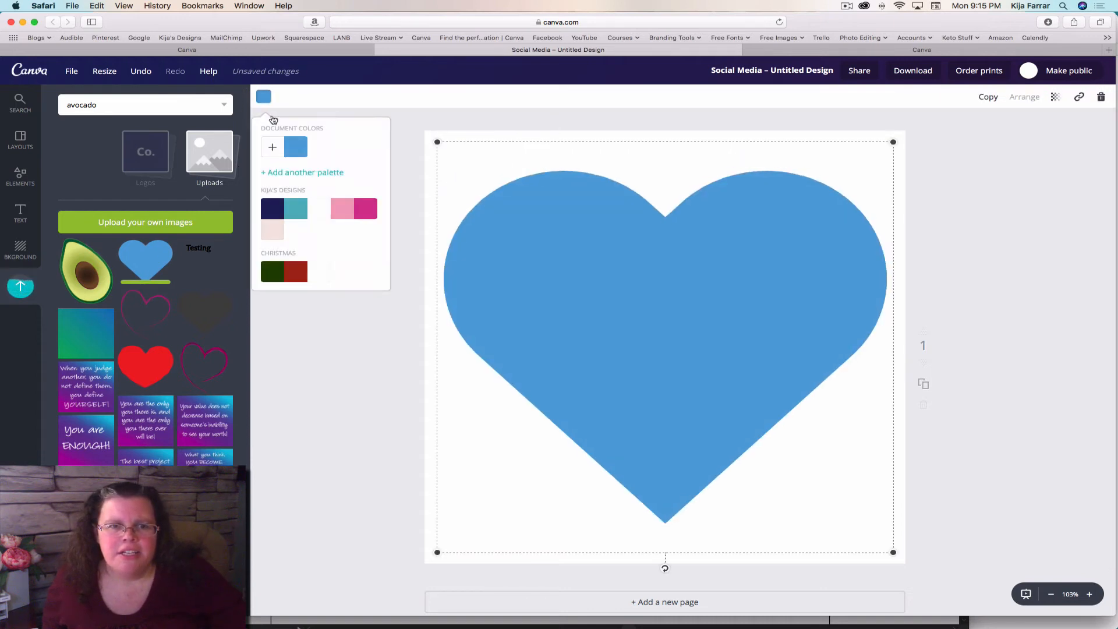
{"action": "left_click", "coordinate": [304, 278]}
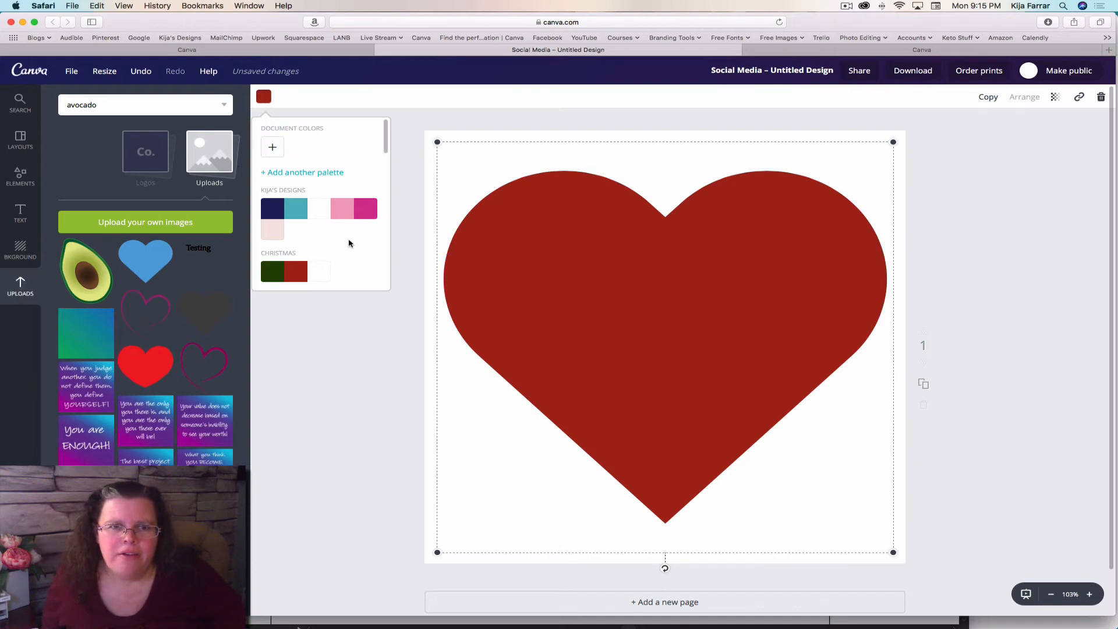
{"action": "left_click", "coordinate": [366, 212]}
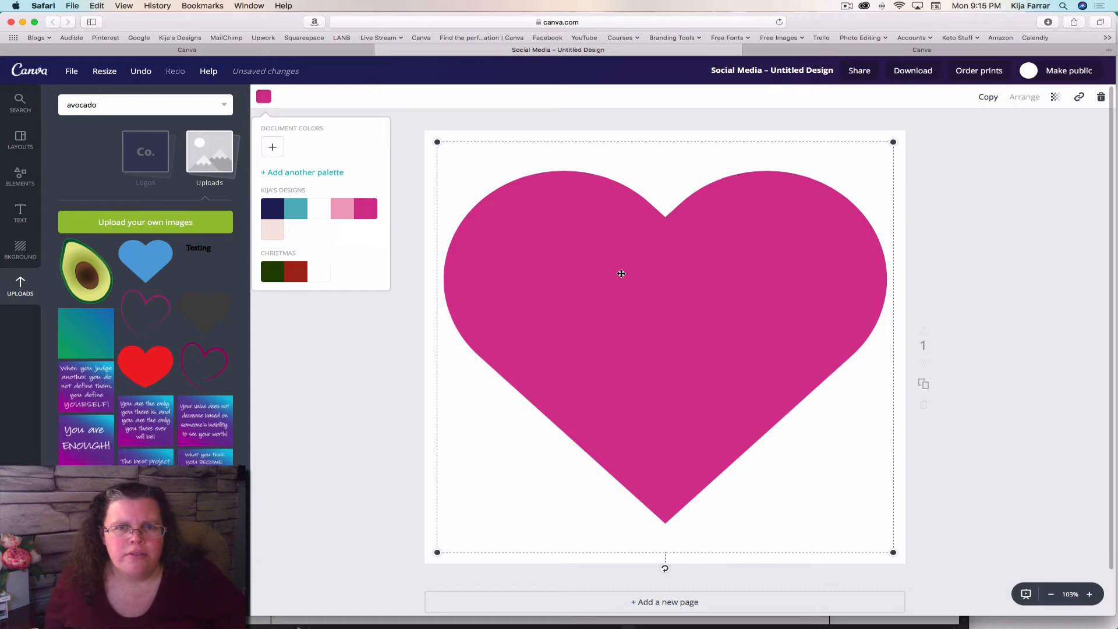
{"action": "scroll", "coordinate": [130, 313], "scroll_direction": "down", "scroll_amount": 2}
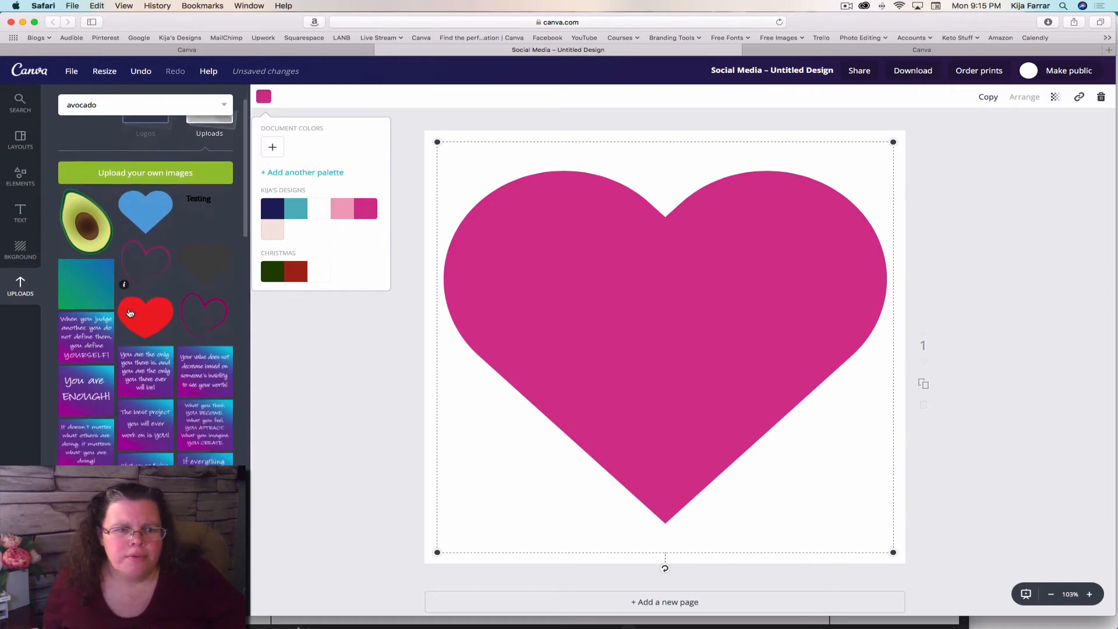
{"action": "scroll", "coordinate": [130, 313], "scroll_direction": "down", "scroll_amount": 5}
{"action": "scroll", "coordinate": [146, 291], "scroll_direction": "up", "scroll_amount": 8}
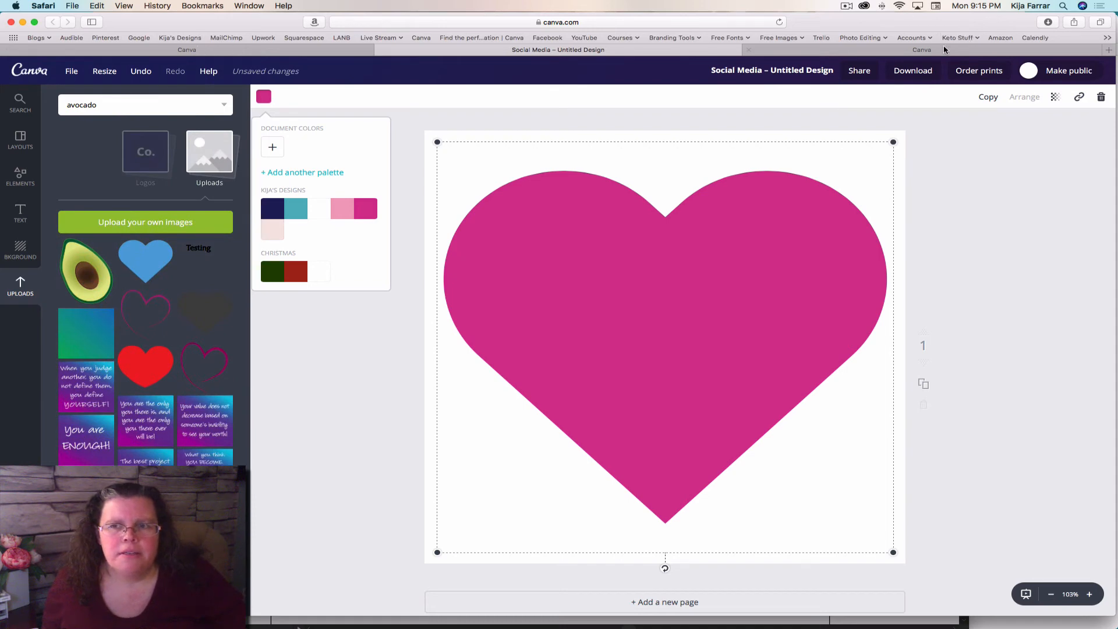
Step: Switch back to Illustrator and shrink the heart proportionally to about 644 by 569 px, keeping it in the artboard's lower-right area
{"action": "mouse_move", "coordinate": [632, 627]}
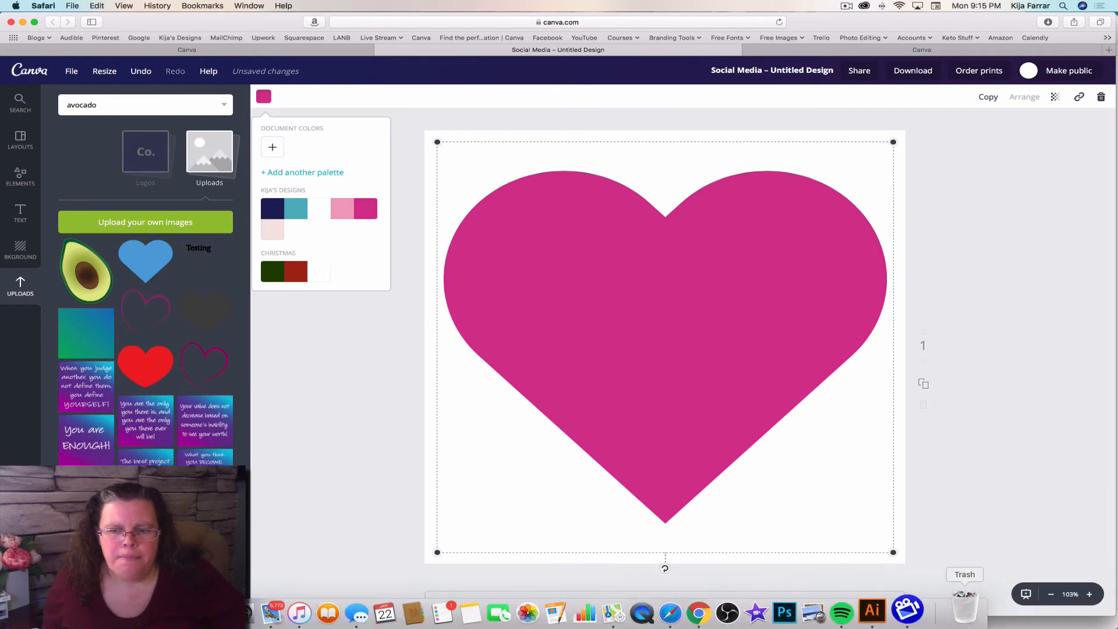
{"action": "left_click", "coordinate": [895, 608]}
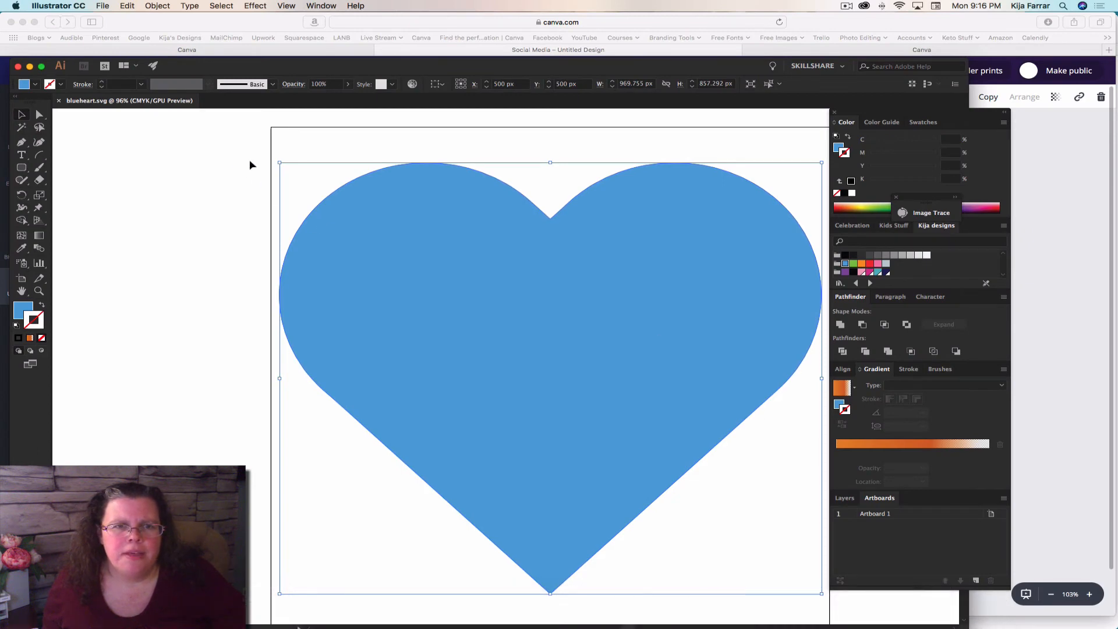
{"action": "scroll", "coordinate": [251, 147], "scroll_direction": "right", "scroll_amount": 2}
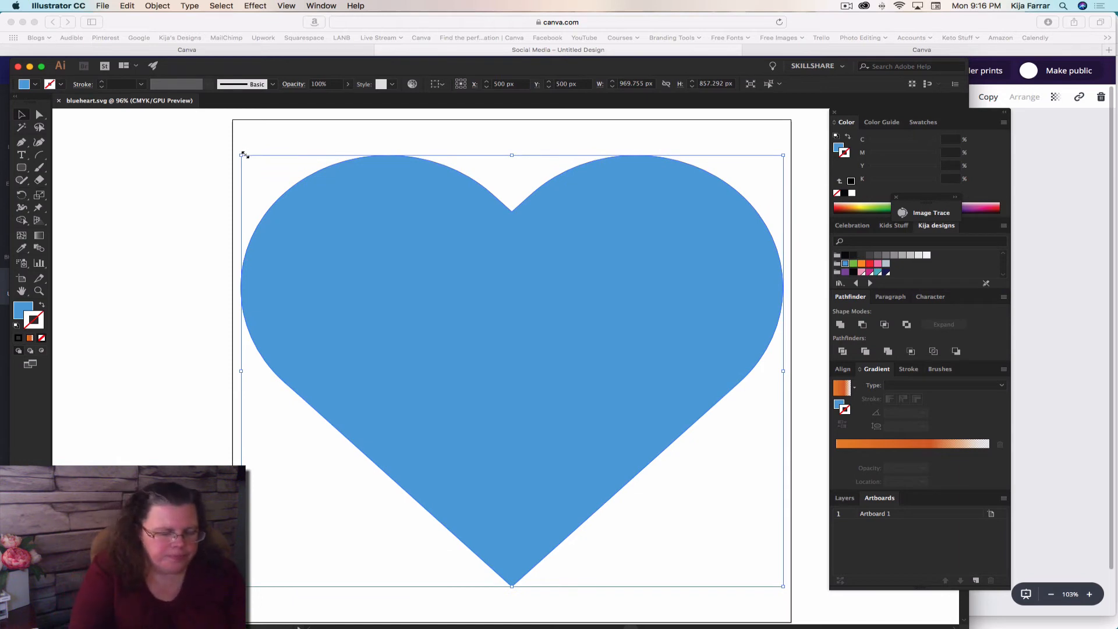
{"action": "left_click_drag", "start_coordinate": [242, 156], "coordinate": [423, 301]}
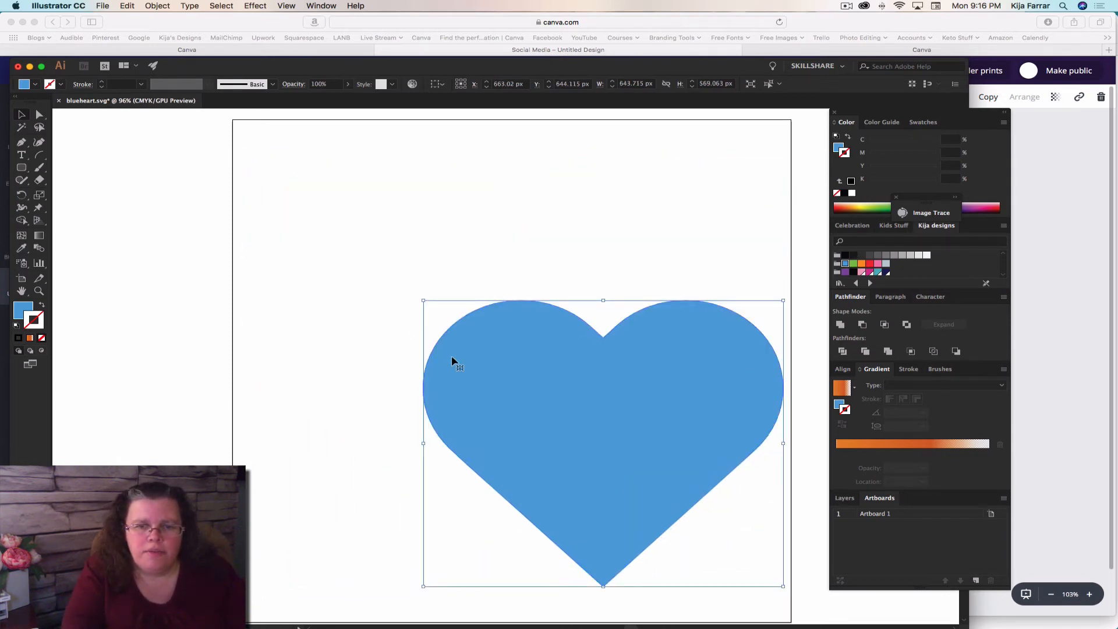
Step: Paste a copy of the heart, scale it proportionally to about 390 by 345 px, and place it in the artboard's upper-left area
{"action": "key", "text": "a"}
{"action": "key", "text": "super+v"}
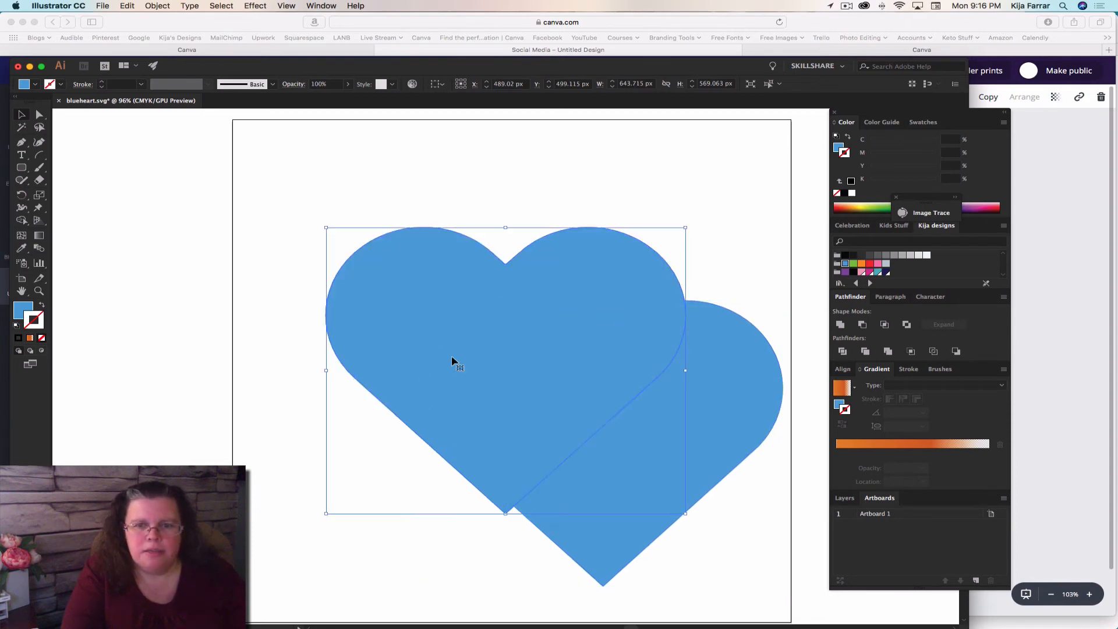
{"action": "left_click_drag", "start_coordinate": [433, 342], "coordinate": [363, 287]}
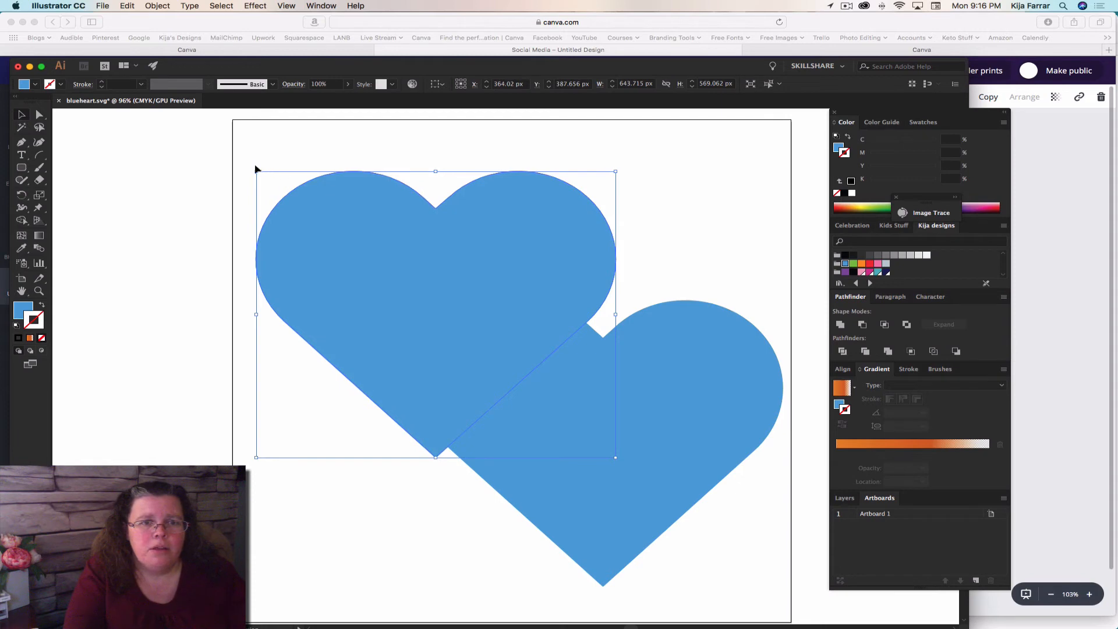
{"action": "left_click_drag", "start_coordinate": [265, 177], "coordinate": [377, 283]}
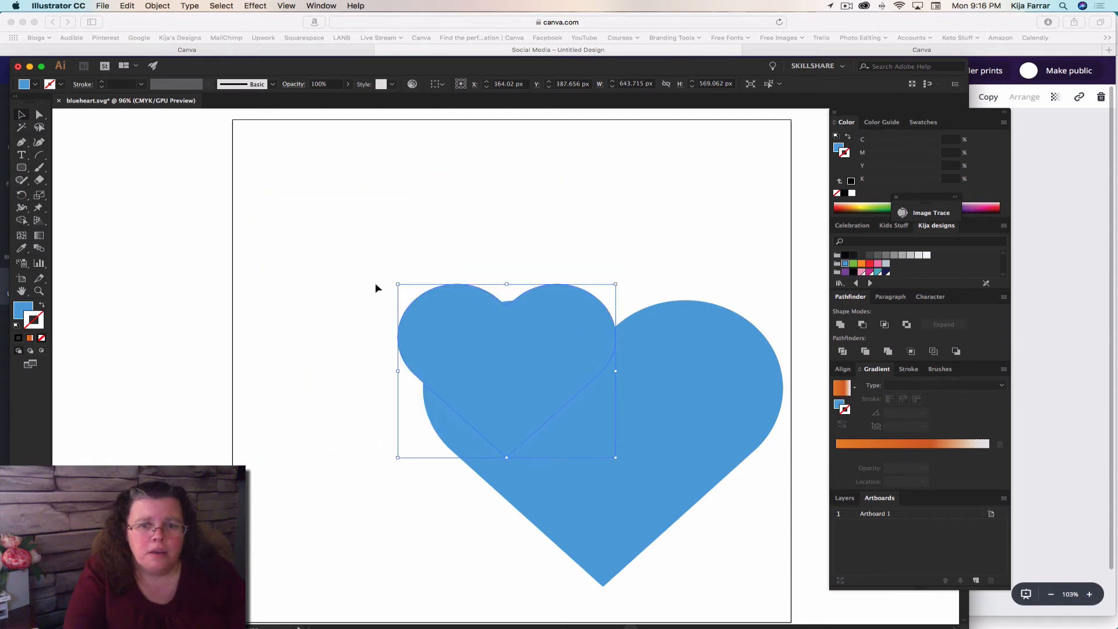
{"action": "left_click_drag", "start_coordinate": [477, 367], "coordinate": [381, 254]}
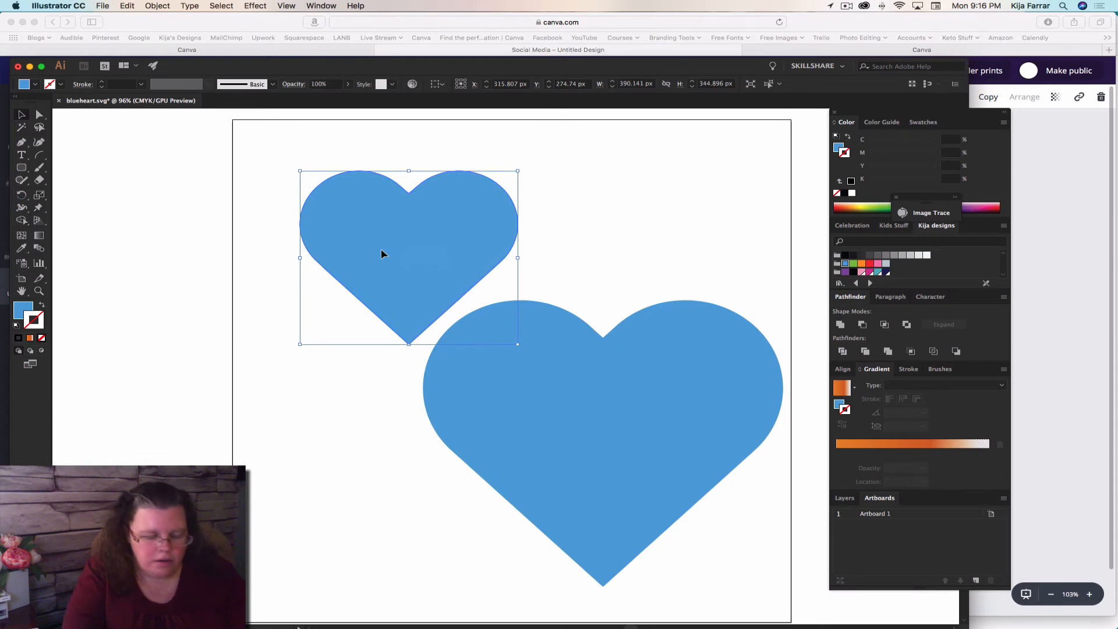
Step: Paste another copy of the heart, scale it proportionally to about 195 by 172 px, and place it above the large heart's notch
{"action": "key", "text": "cmd+v"}
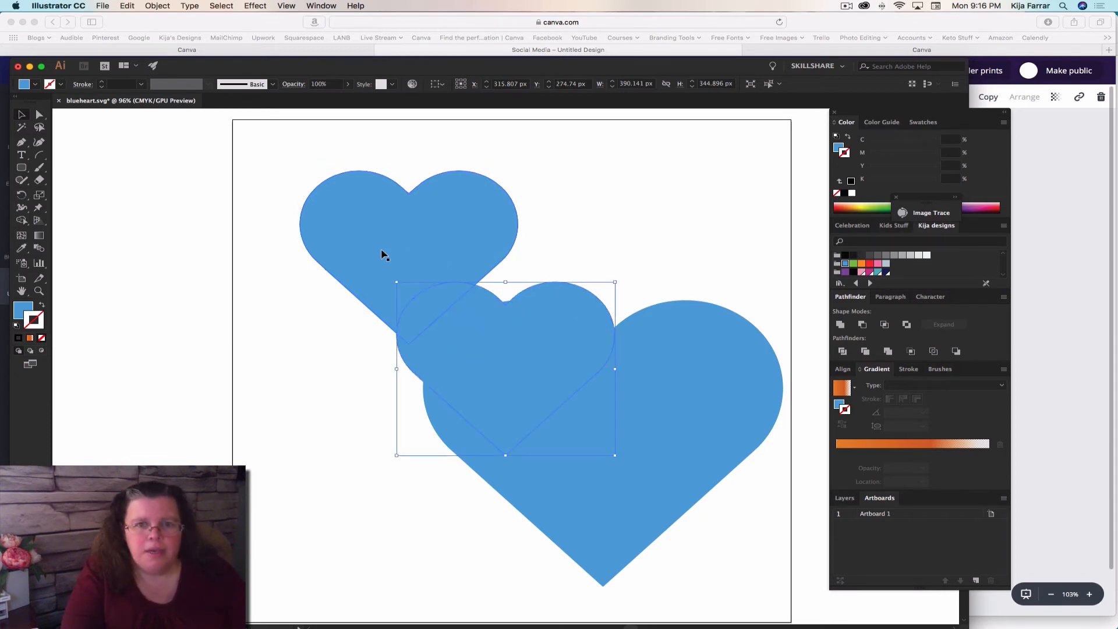
{"action": "left_click_drag", "start_coordinate": [482, 353], "coordinate": [640, 207]}
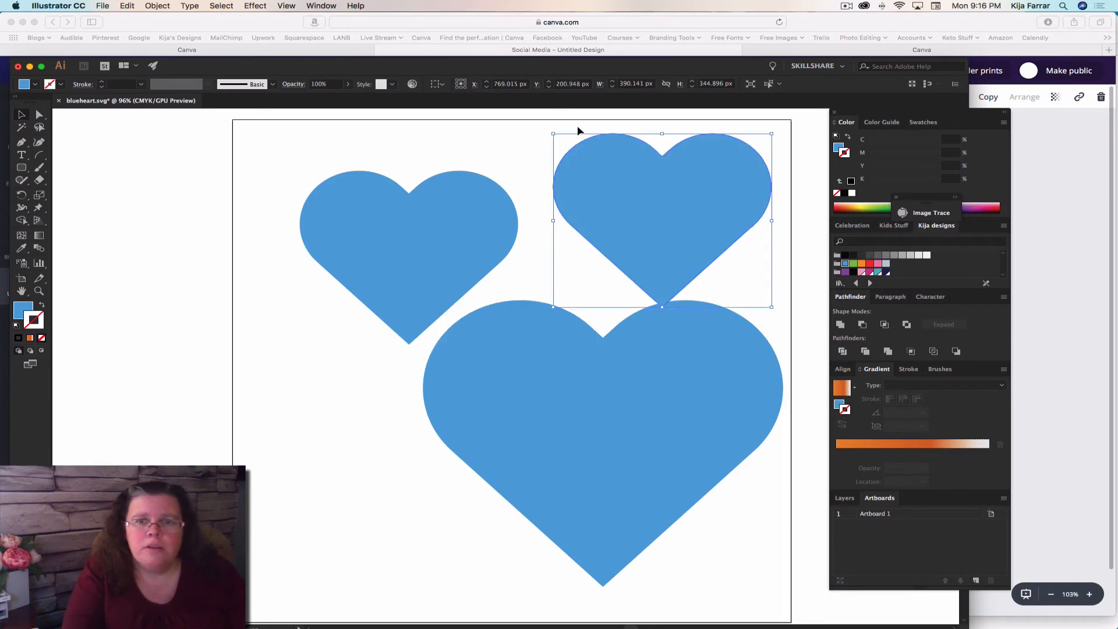
{"action": "left_click_drag", "start_coordinate": [552, 133], "coordinate": [662, 221]}
{"action": "left_click_drag", "start_coordinate": [610, 219], "coordinate": [589, 239]}
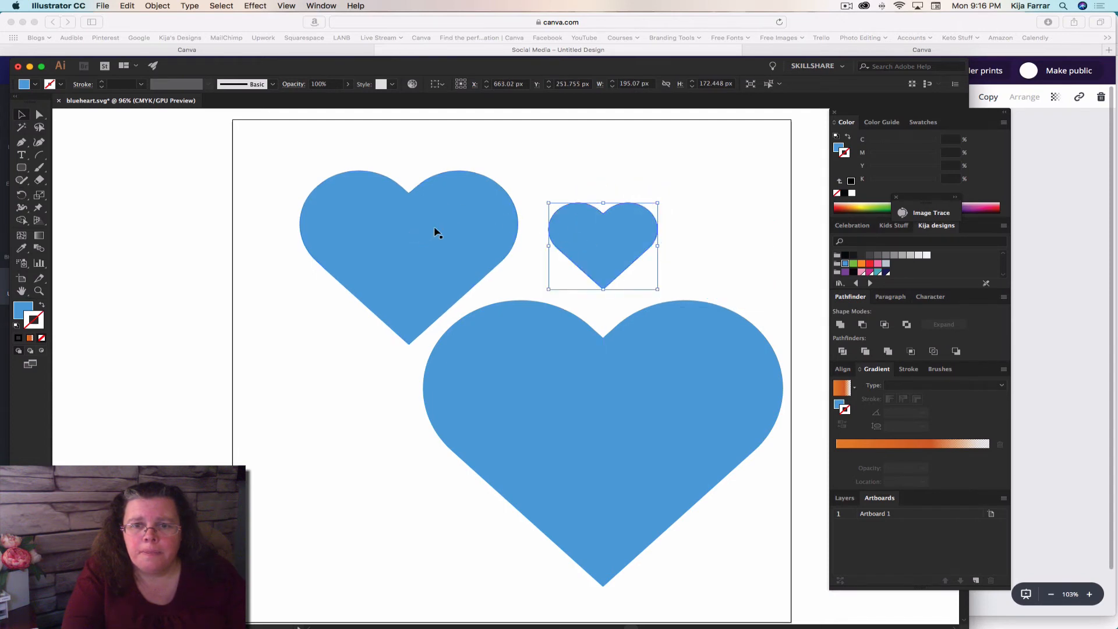
Step: Shrink the upper-left heart proportionally to about 289 by 255 px and shift it slightly upward
{"action": "left_click", "coordinate": [410, 237]}
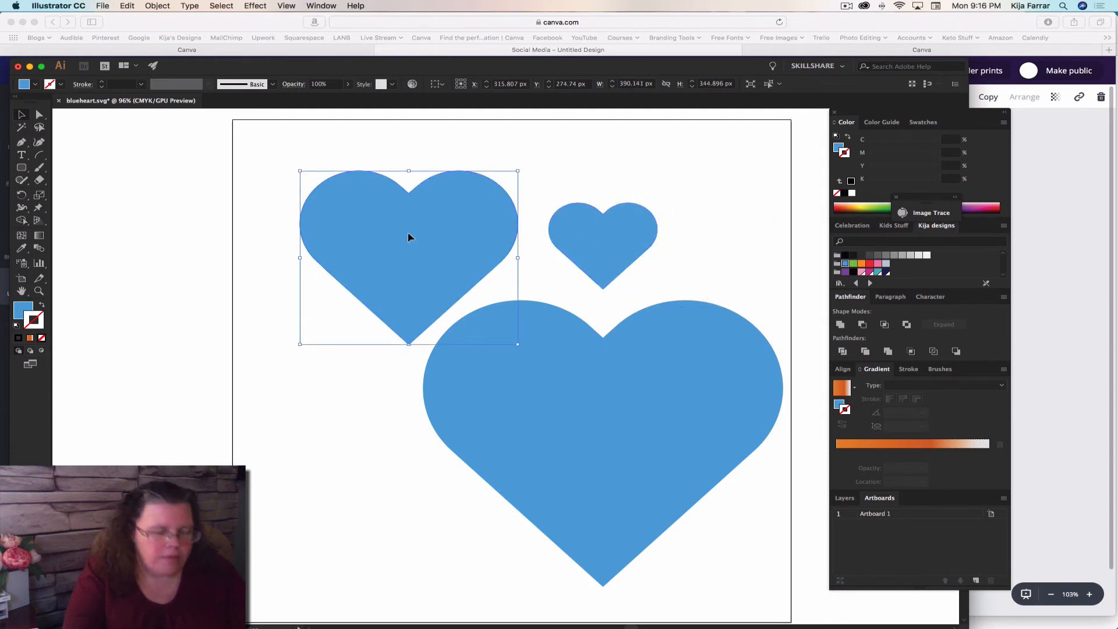
{"action": "left_click_drag", "start_coordinate": [298, 169], "coordinate": [343, 215]}
{"action": "left_click_drag", "start_coordinate": [414, 291], "coordinate": [392, 230]}
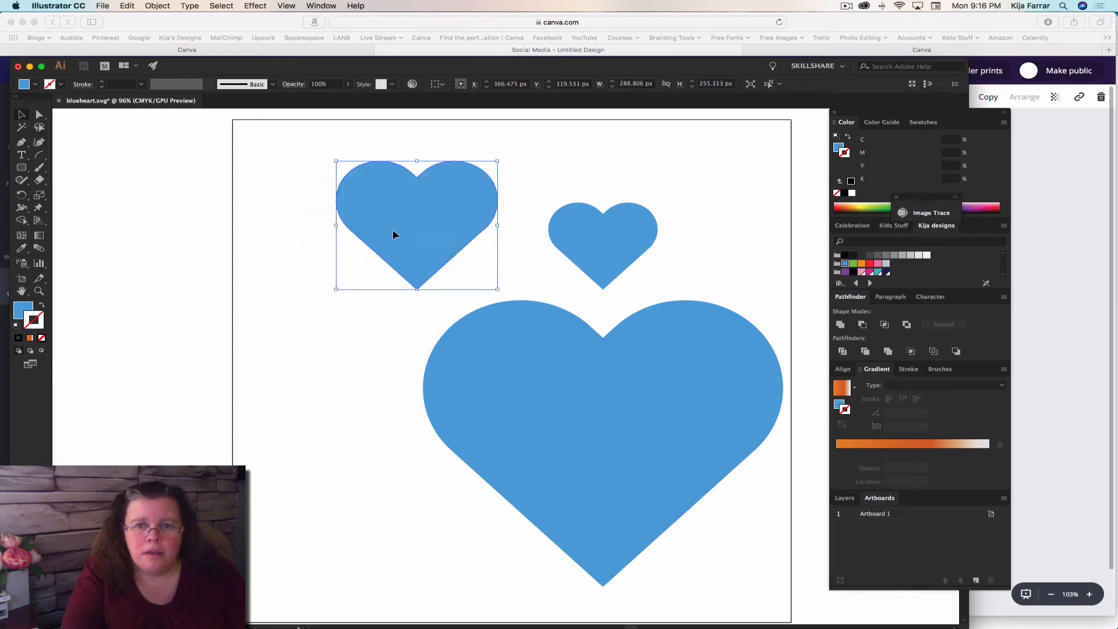
Step: Rearrange the two smaller hearts so the medium one sits above the large heart's notch and the smallest sits to its left
{"action": "left_click_drag", "start_coordinate": [600, 252], "coordinate": [597, 267]}
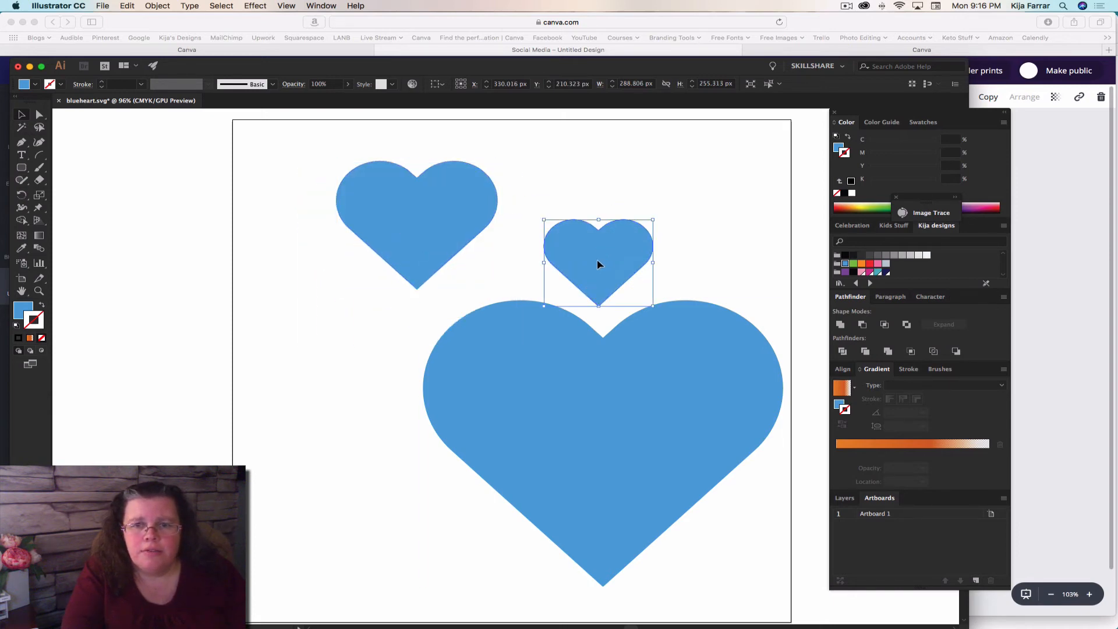
{"action": "left_click_drag", "start_coordinate": [376, 217], "coordinate": [368, 229]}
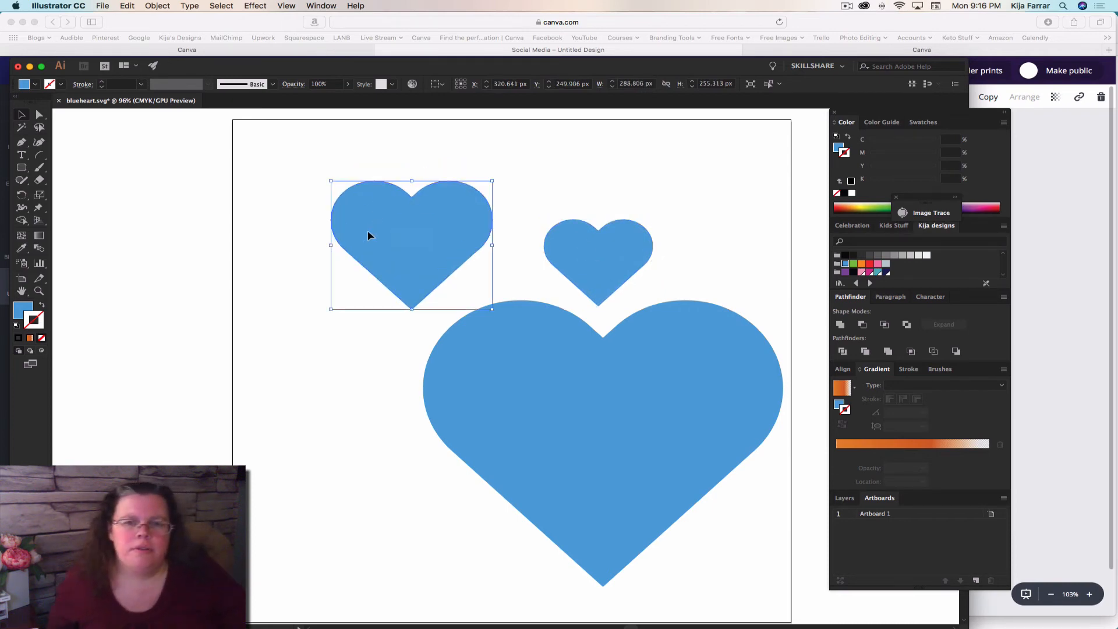
{"action": "left_click_drag", "start_coordinate": [602, 260], "coordinate": [335, 379]}
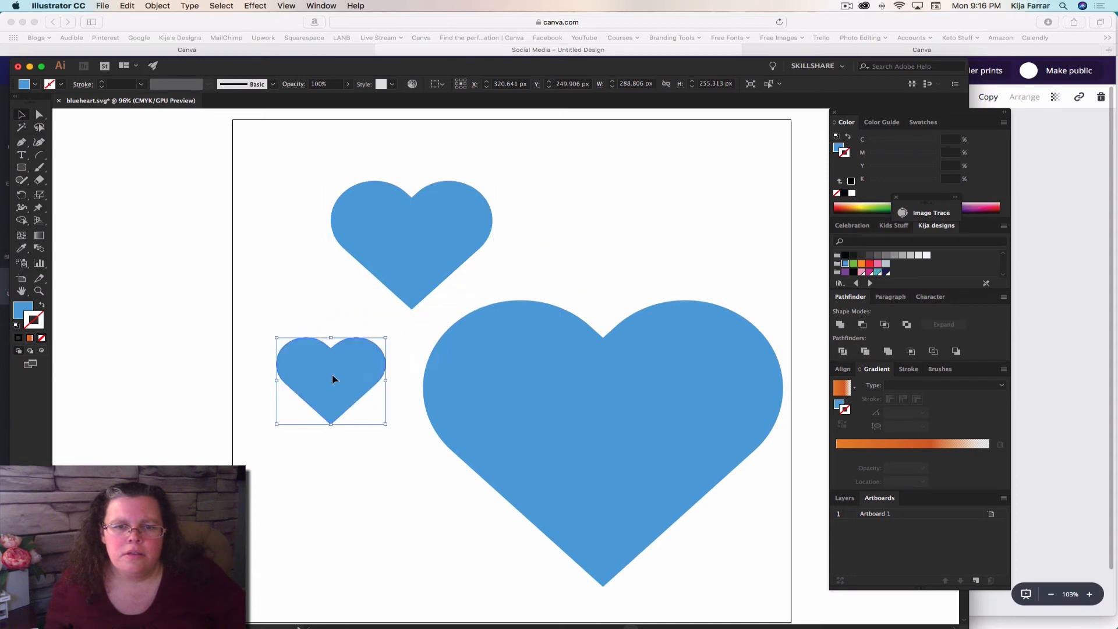
{"action": "left_click_drag", "start_coordinate": [406, 247], "coordinate": [586, 246]}
{"action": "left_click_drag", "start_coordinate": [319, 368], "coordinate": [420, 257]}
{"action": "left_click", "coordinate": [289, 446]}
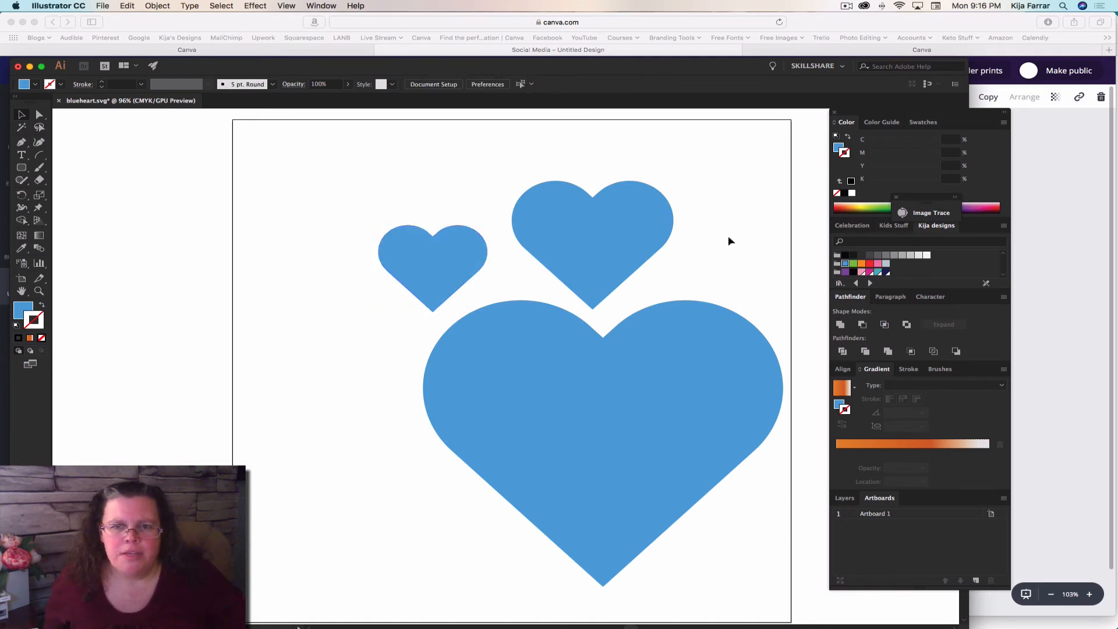
Step: Fill the smallest heart with magenta, the medium heart with purple and the large heart with dark navy from the Kija designs swatches
{"action": "left_click", "coordinate": [429, 272]}
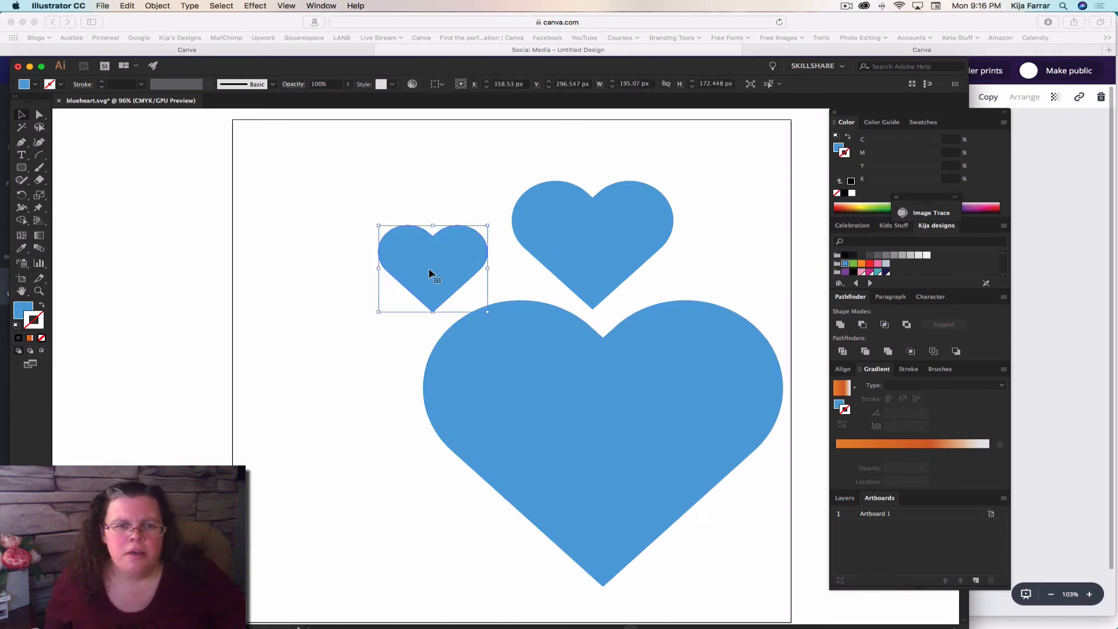
{"action": "left_click", "coordinate": [15, 316]}
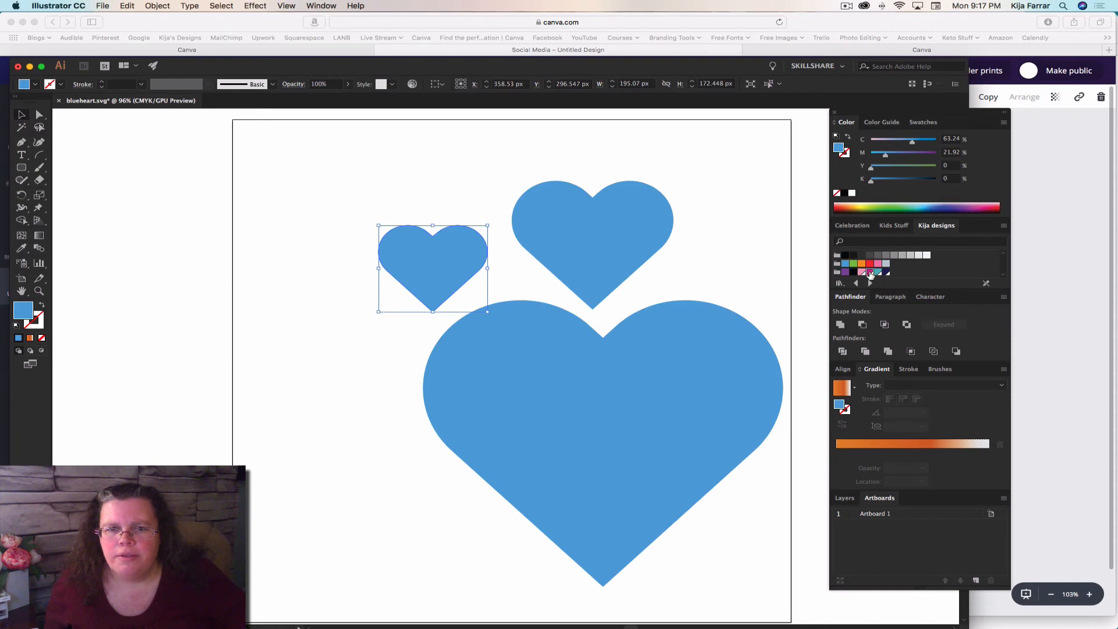
{"action": "left_click", "coordinate": [870, 272]}
{"action": "left_click", "coordinate": [569, 242]}
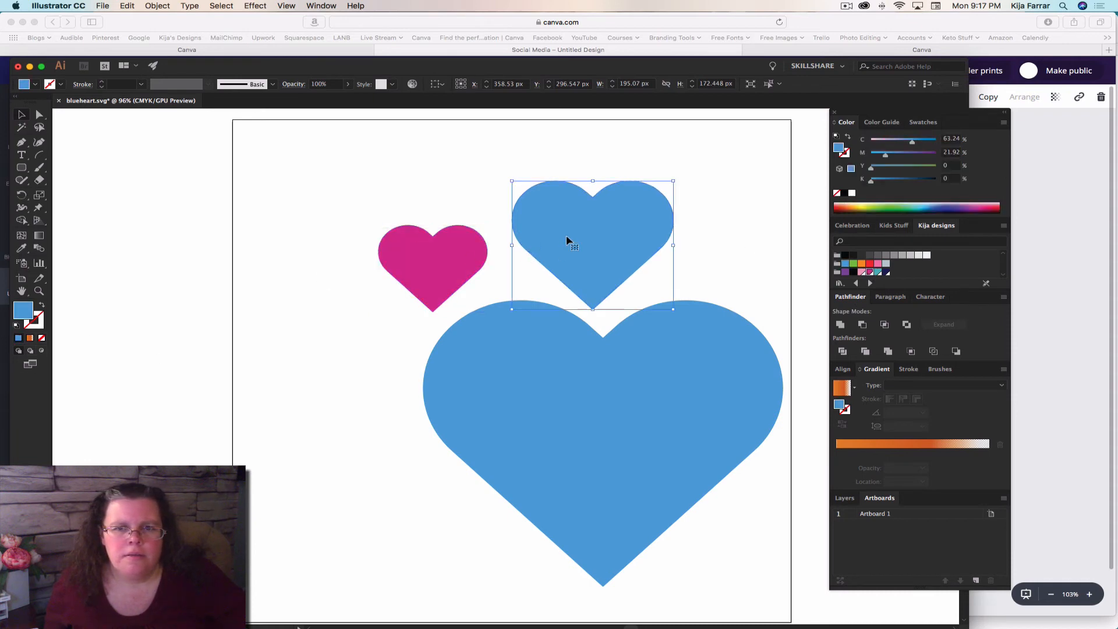
{"action": "left_click", "coordinate": [847, 272]}
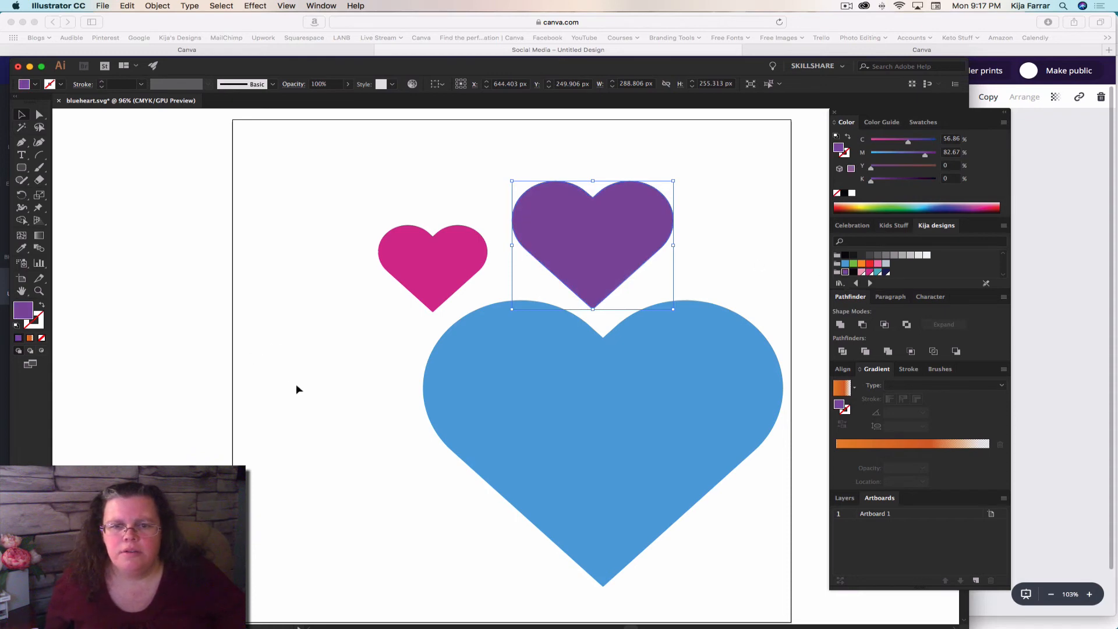
{"action": "left_click", "coordinate": [456, 409]}
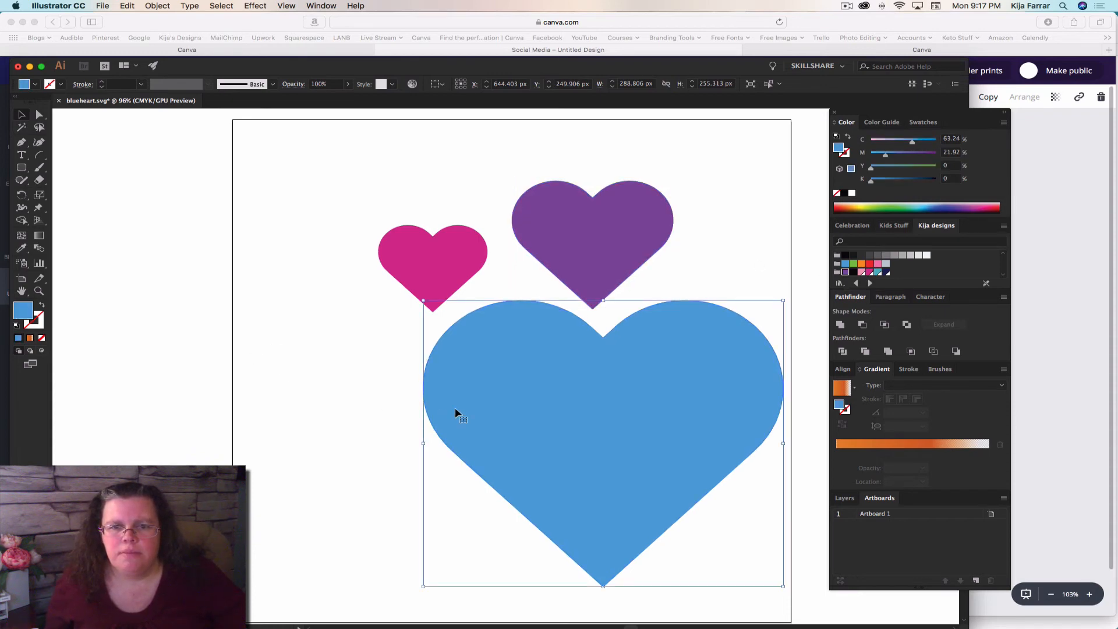
{"action": "left_click", "coordinate": [886, 272]}
{"action": "left_click", "coordinate": [352, 395]}
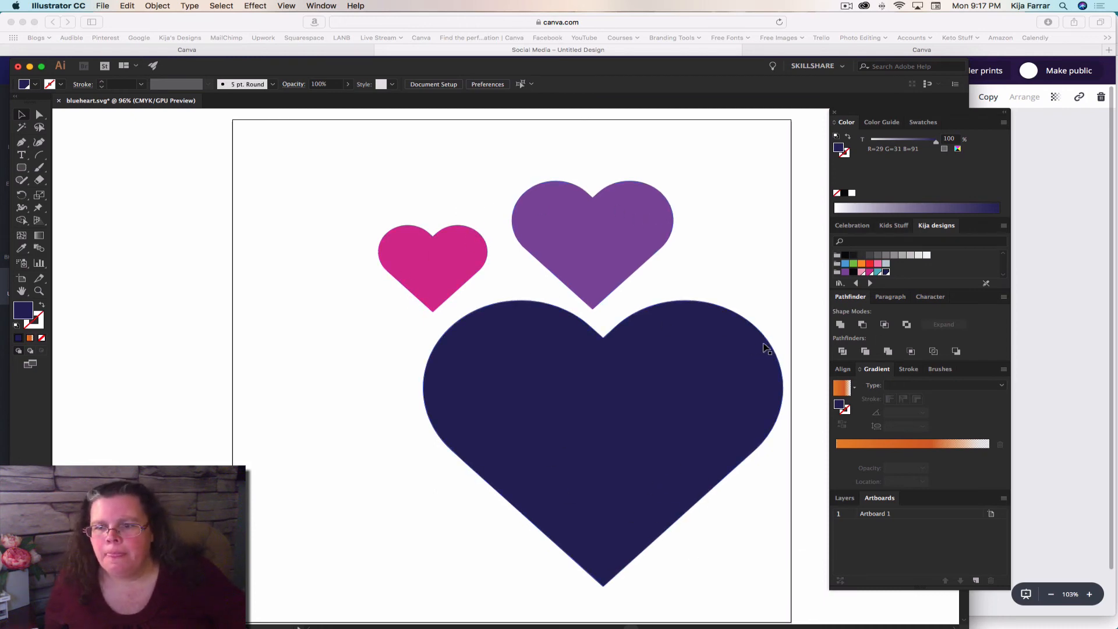
Step: Rename the heart paths in Layer 1: the magenta one change1, the purple one change2 and the navy one change3
{"action": "left_click", "coordinate": [844, 499]}
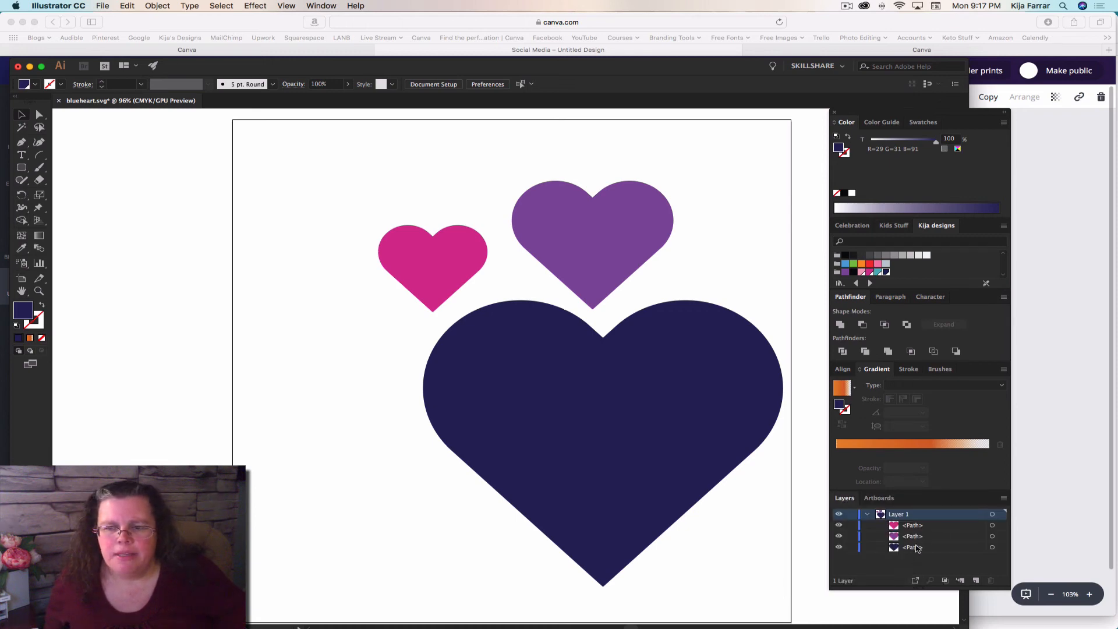
{"action": "left_click", "coordinate": [929, 527]}
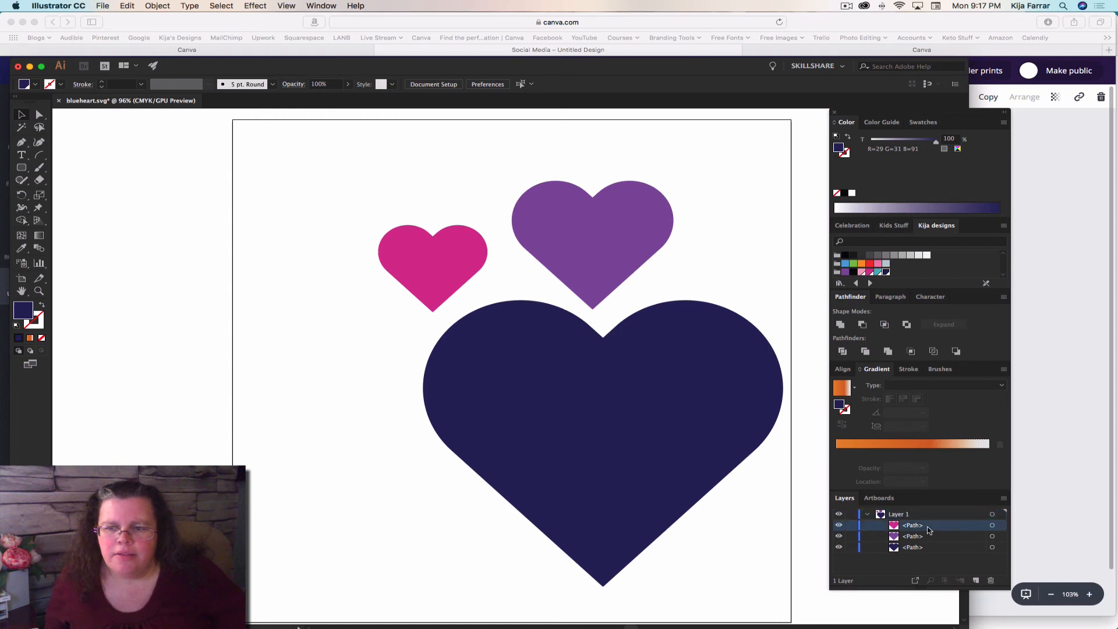
{"action": "double_click", "coordinate": [913, 525]}
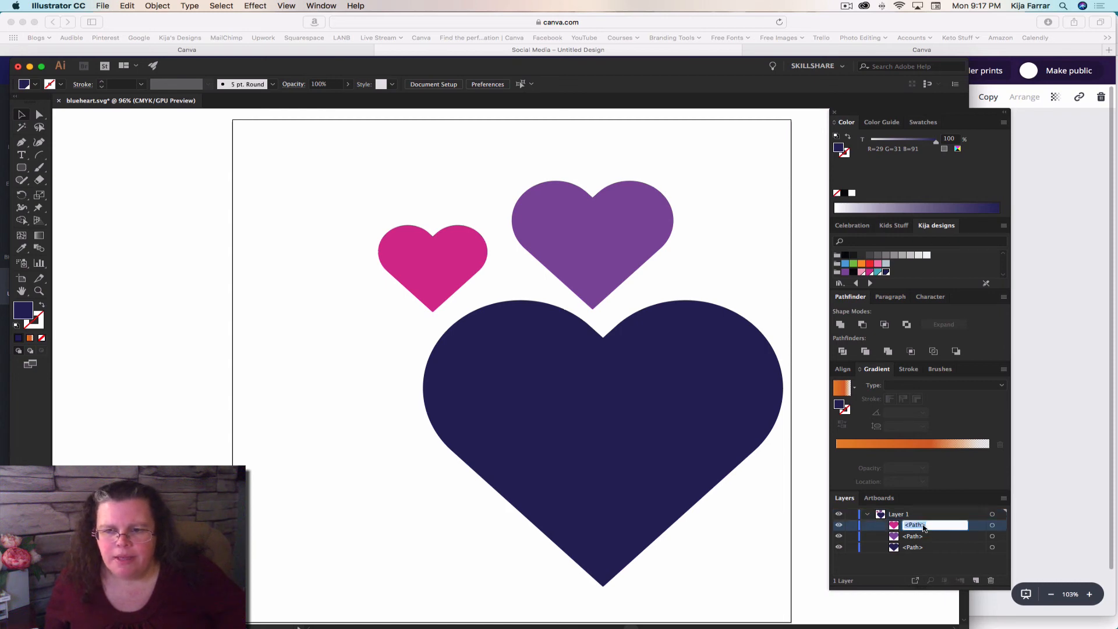
{"action": "type", "text": "change1"}
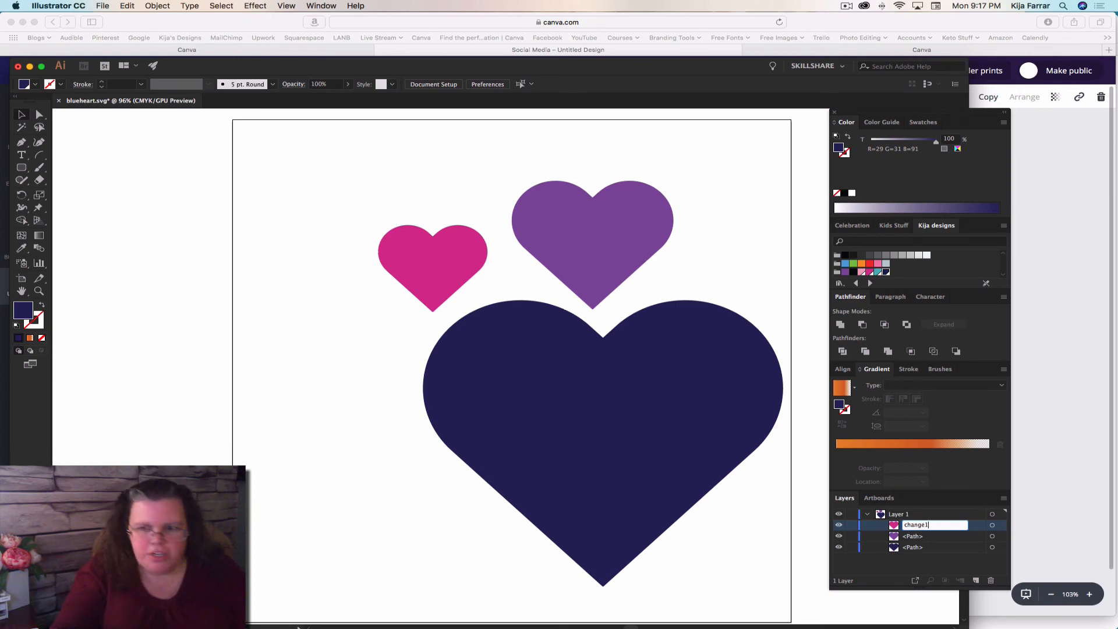
{"action": "double_click", "coordinate": [927, 537]}
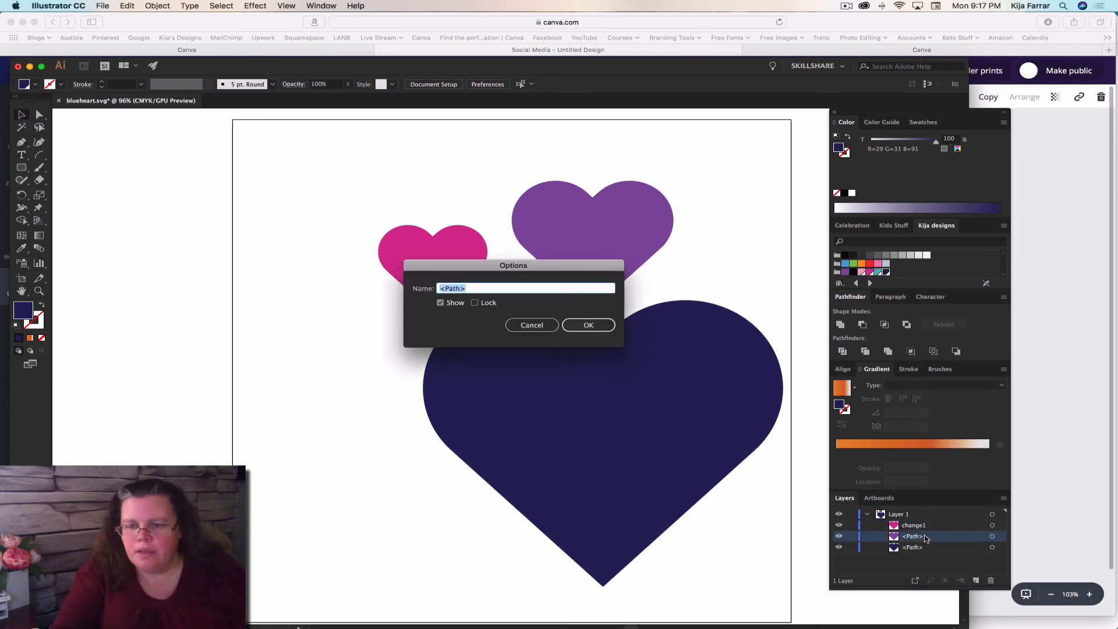
{"action": "type", "text": "change2"}
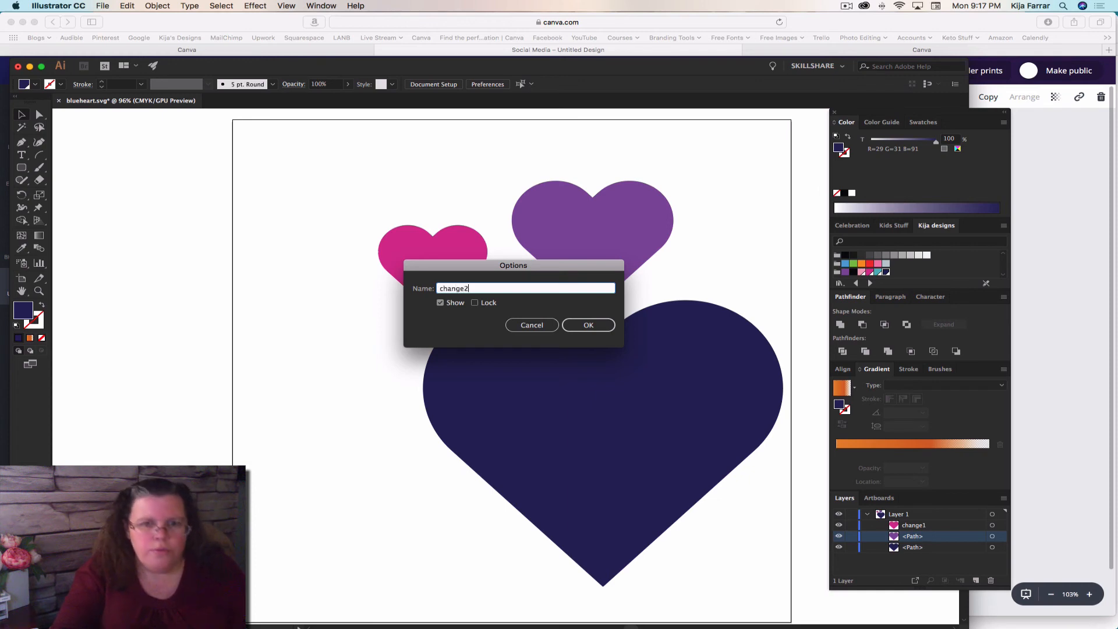
{"action": "key", "text": "Return"}
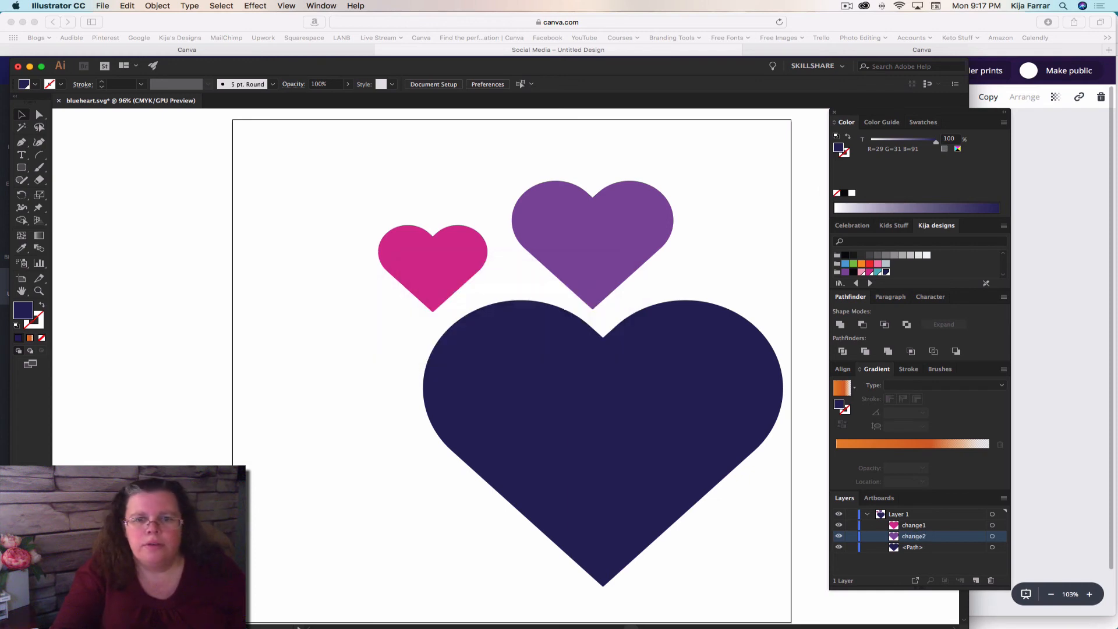
{"action": "double_click", "coordinate": [927, 548]}
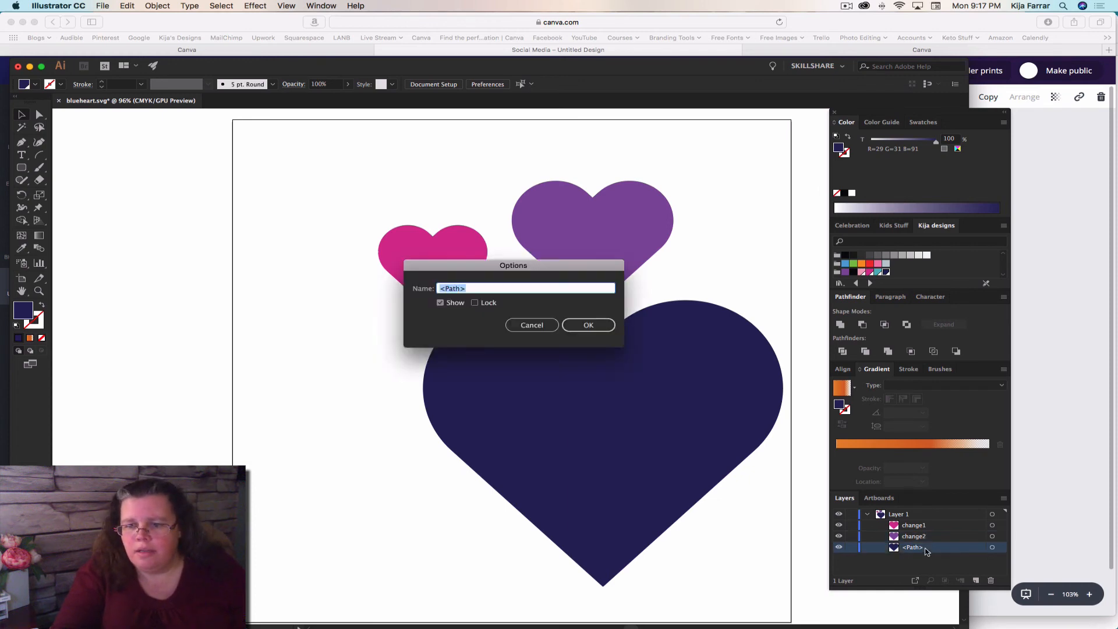
{"action": "type", "text": "chan"}
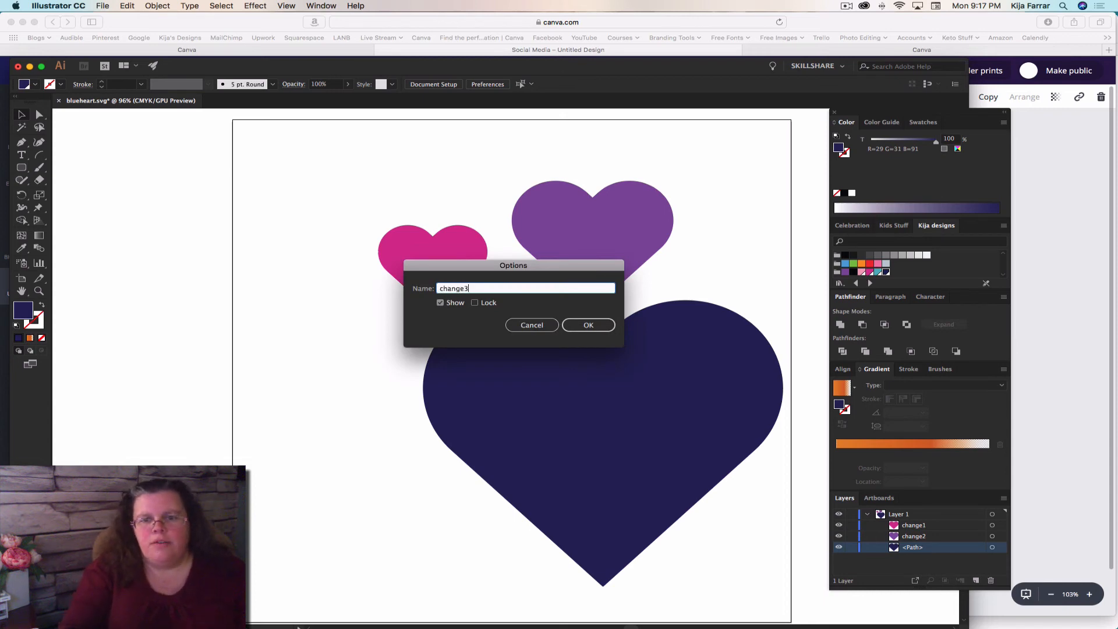
{"action": "type", "text": "ge3"}
{"action": "key", "text": "Return"}
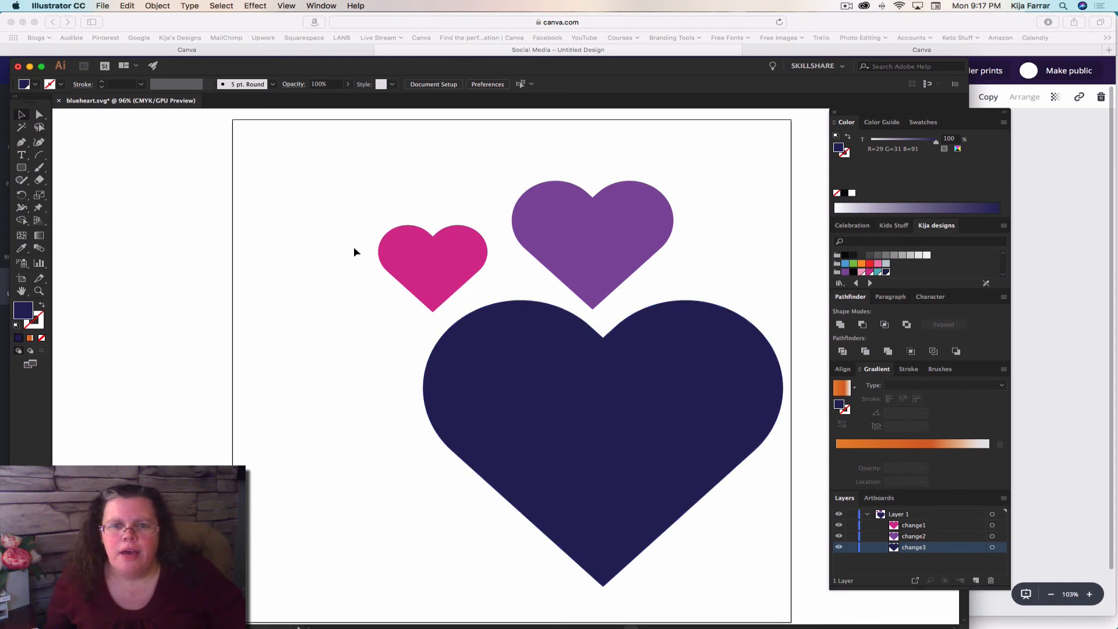
Step: Move and enlarge all three hearts together to nearly fill the artboard, and nudge the navy heart slightly down and left
{"action": "left_click_drag", "start_coordinate": [279, 176], "coordinate": [722, 479]}
{"action": "left_click_drag", "start_coordinate": [668, 428], "coordinate": [586, 426]}
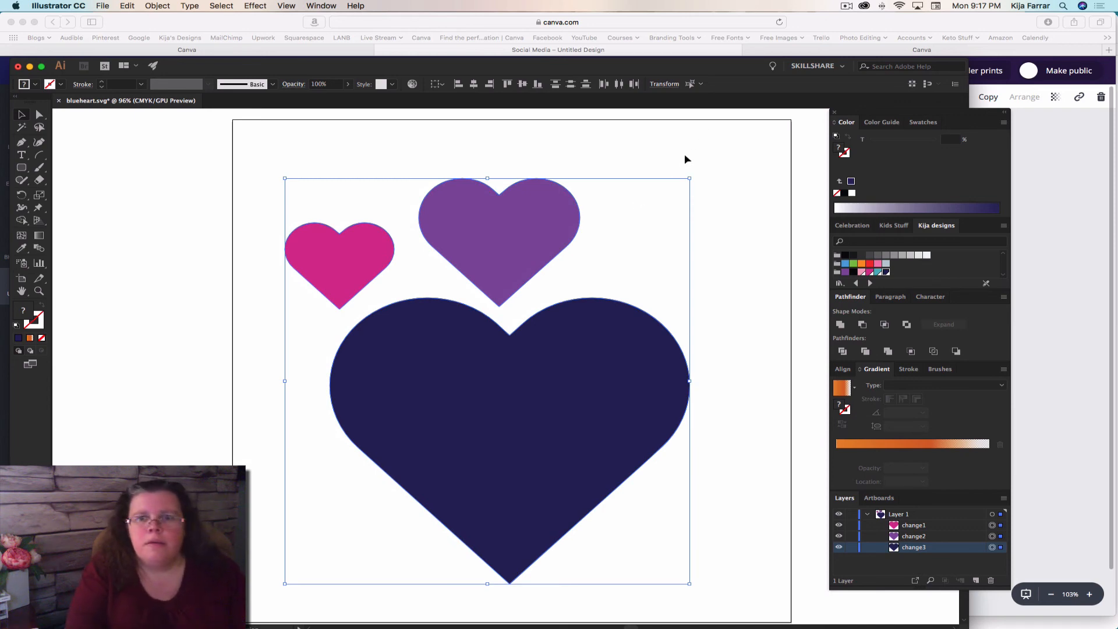
{"action": "left_click_drag", "start_coordinate": [689, 178], "coordinate": [819, 130]}
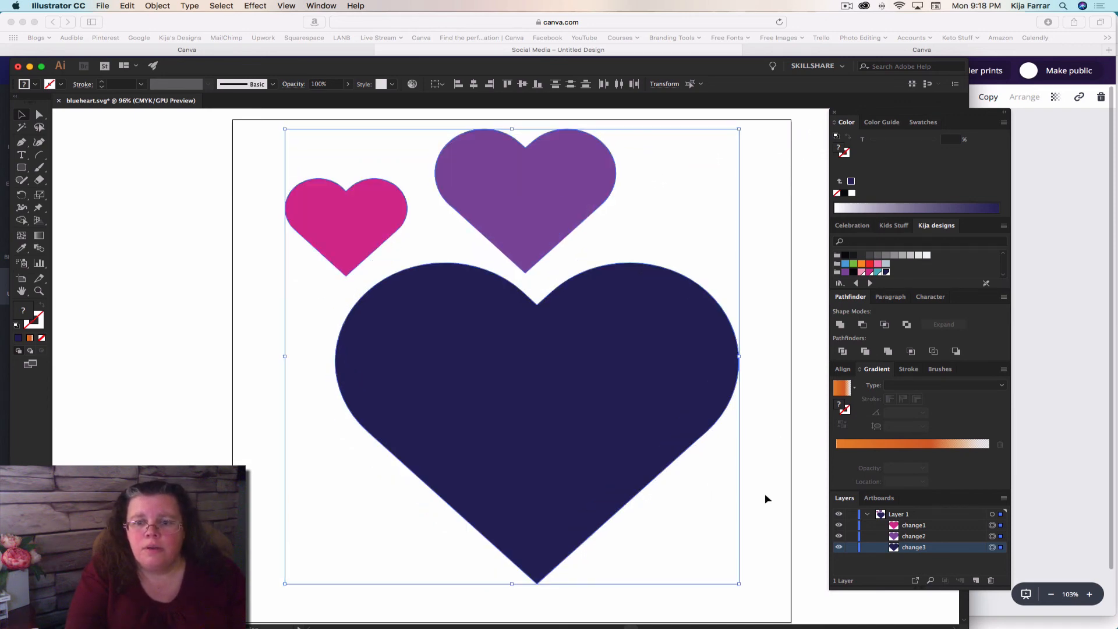
{"action": "left_click_drag", "start_coordinate": [737, 582], "coordinate": [773, 622]}
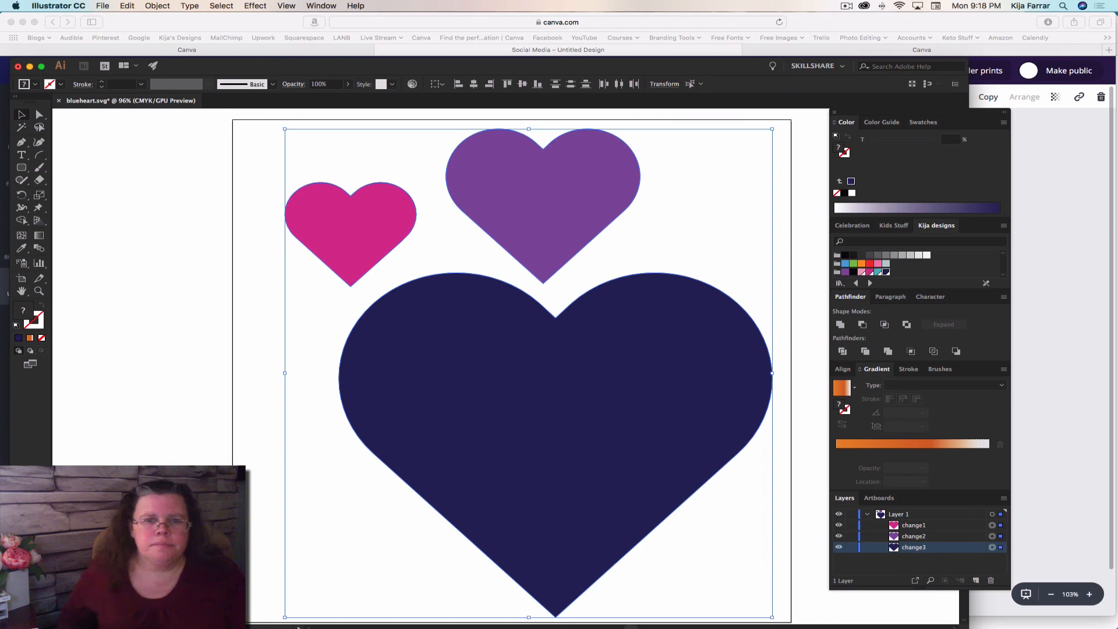
{"action": "left_click", "coordinate": [344, 594]}
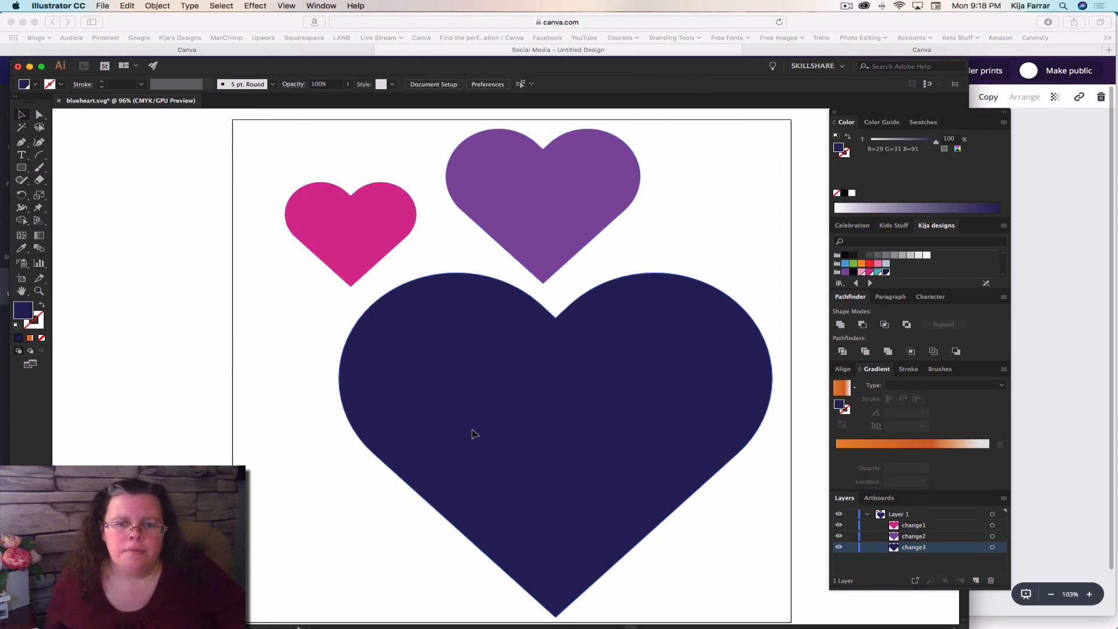
{"action": "mouse_move", "coordinate": [475, 434]}
{"action": "left_mouse_down"}
{"action": "mouse_move", "coordinate": [462, 432]}
{"action": "mouse_move", "coordinate": [507, 442]}
{"action": "mouse_move", "coordinate": [466, 440]}
{"action": "left_mouse_up"}
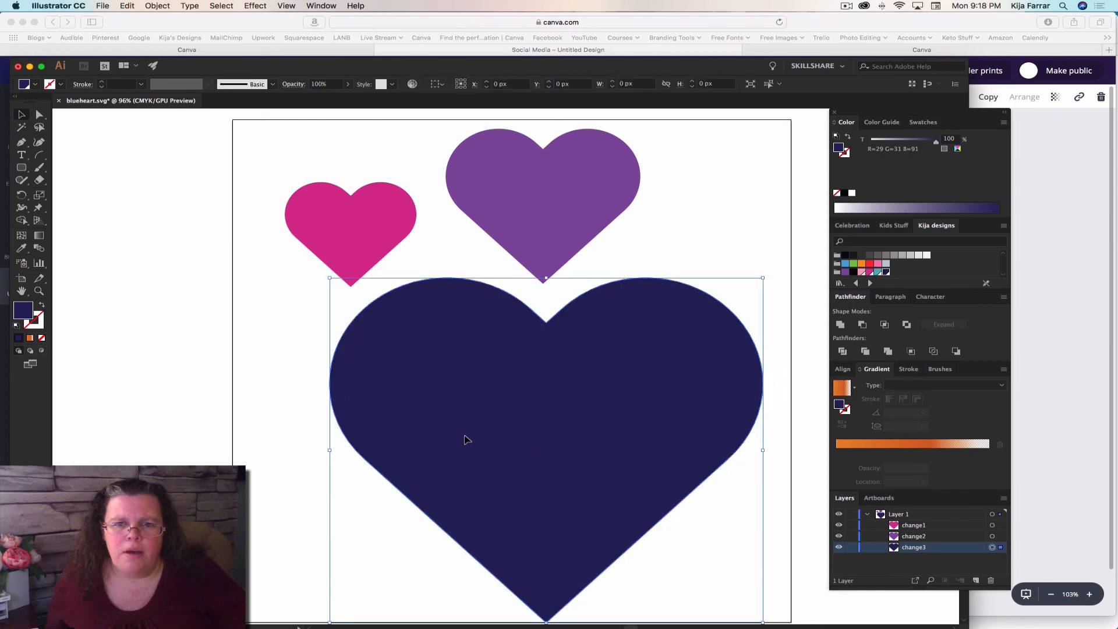
{"action": "left_click", "coordinate": [154, 352]}
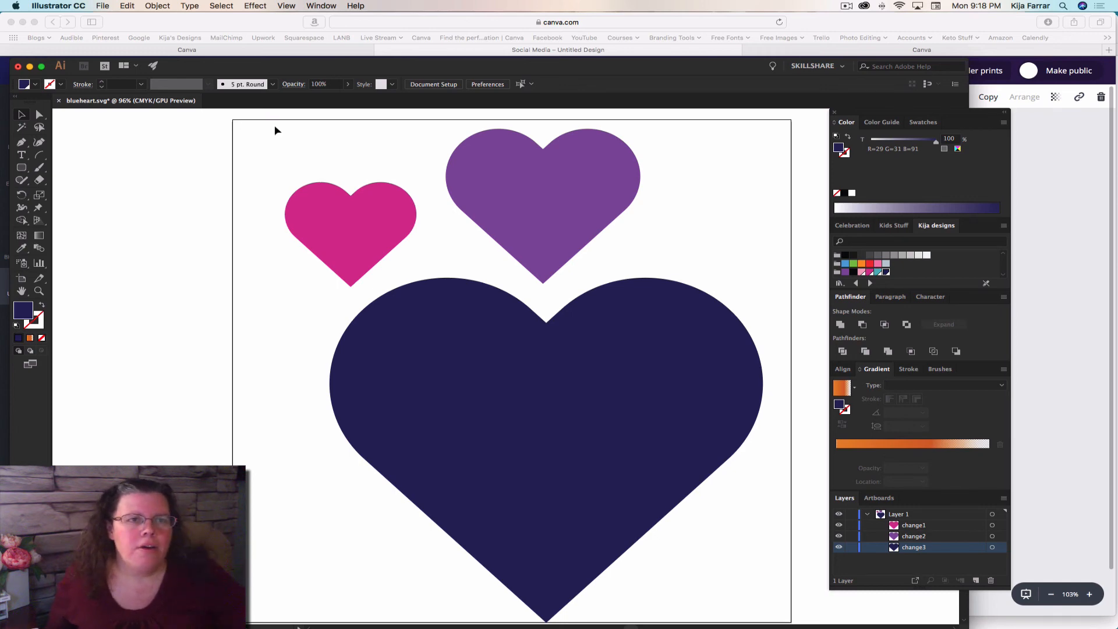
Step: Save the three-heart artwork as a new SVG file named threehearts.svg in the Illustrator images folder, using the SVG 1.1 profile
{"action": "left_click", "coordinate": [107, 5]}
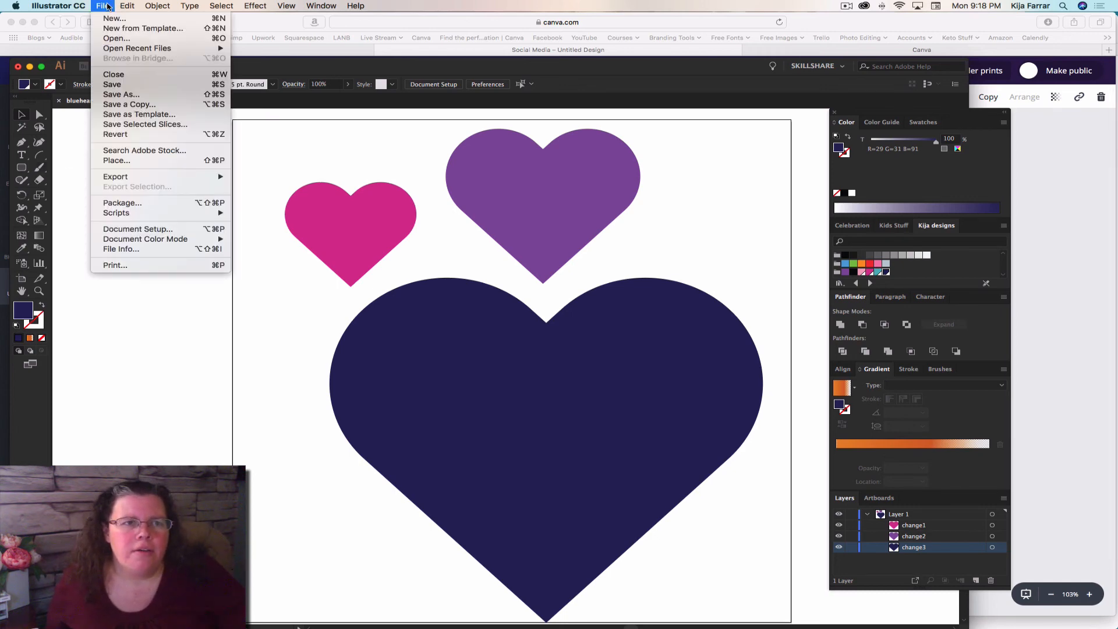
{"action": "left_click", "coordinate": [114, 96]}
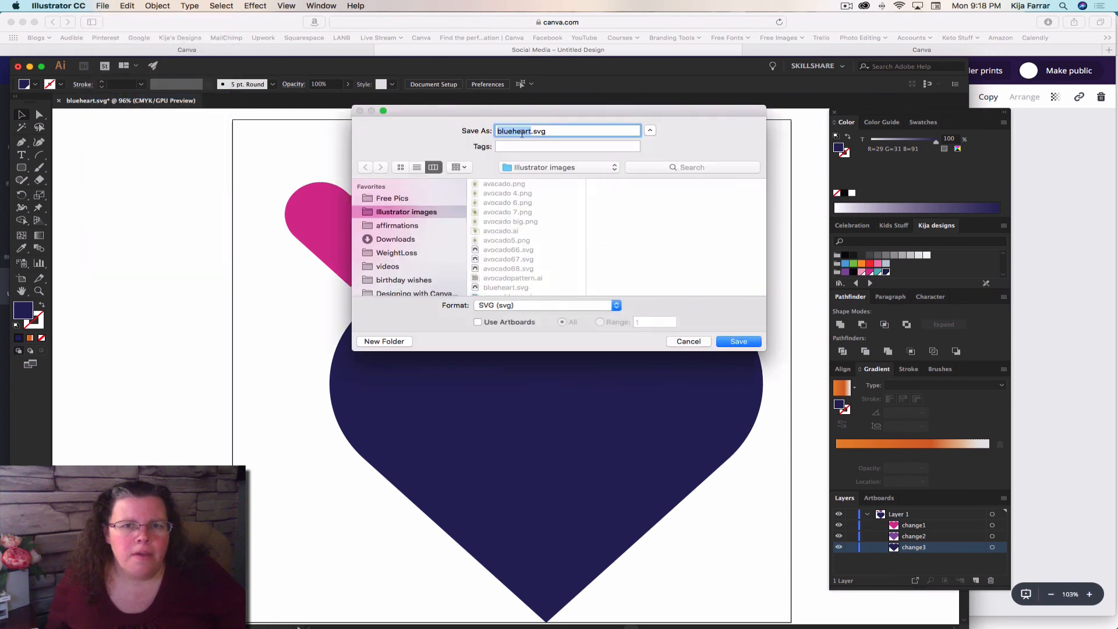
{"action": "left_click", "coordinate": [527, 131]}
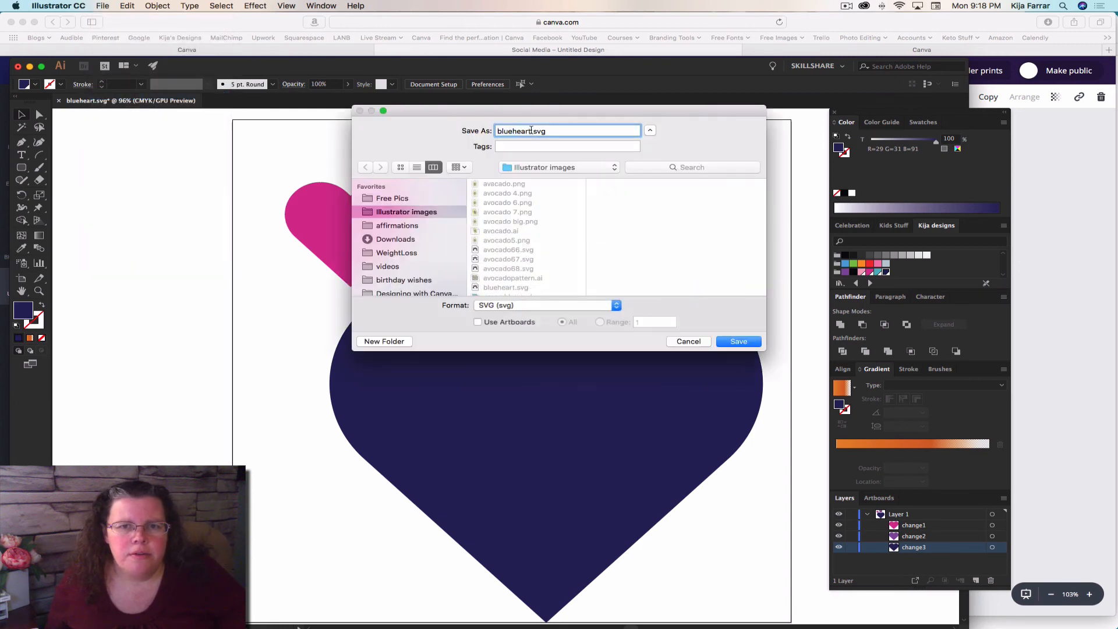
{"action": "left_click_drag", "start_coordinate": [531, 130], "coordinate": [497, 130]}
{"action": "type", "text": "t"}
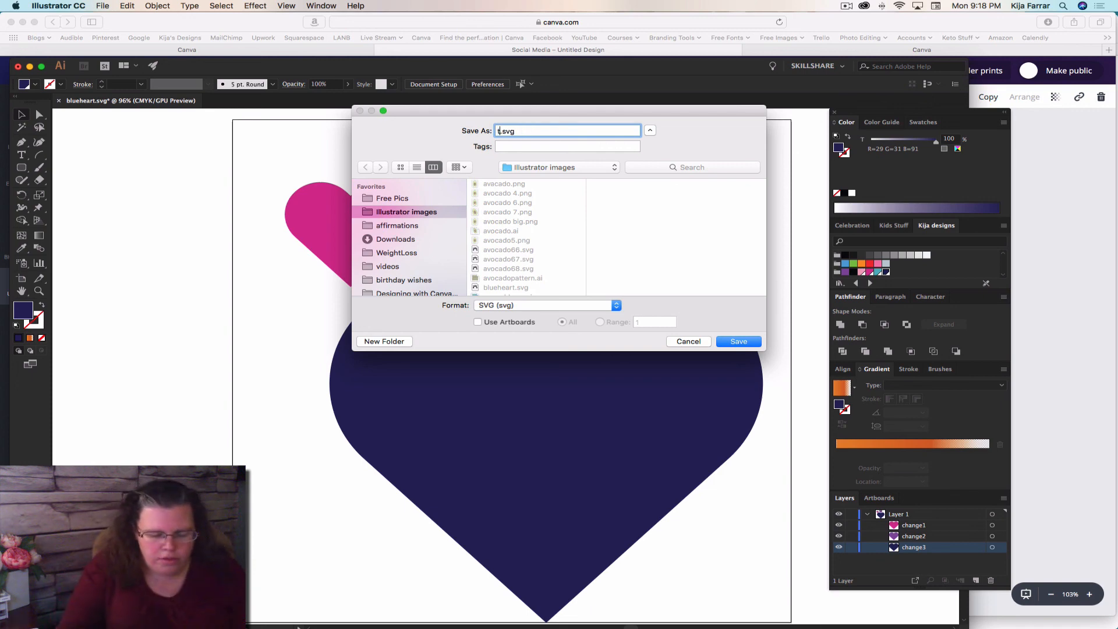
{"action": "type", "text": "hreehearts"}
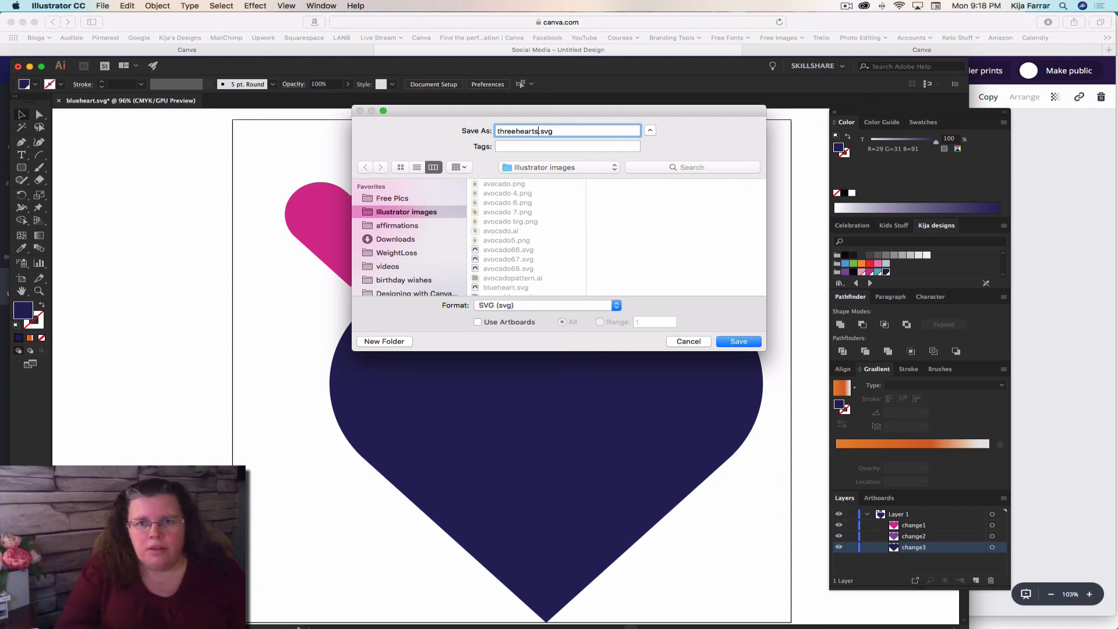
{"action": "left_click", "coordinate": [733, 342]}
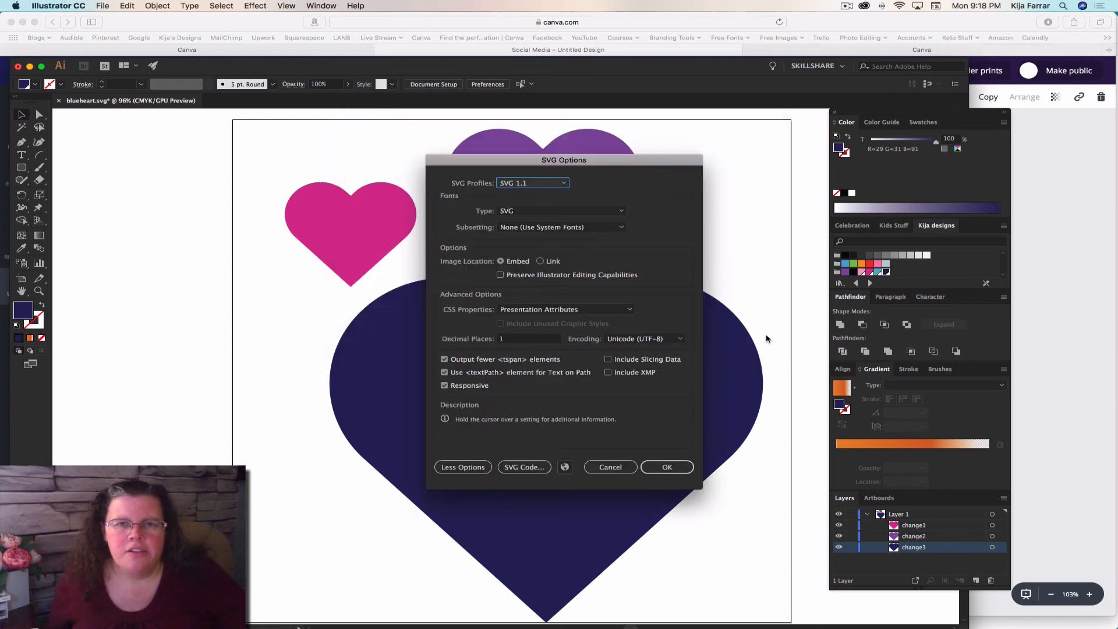
{"action": "left_click", "coordinate": [668, 468]}
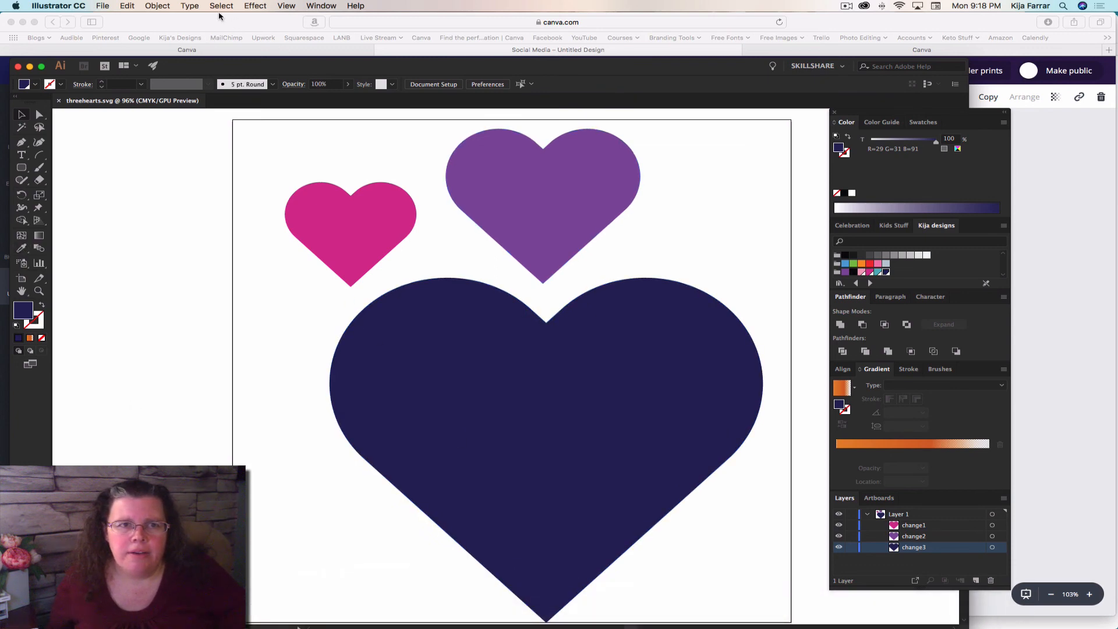
Step: Switch to Canva and replace the magenta heart on the page with a newly uploaded threehearts.svg
{"action": "left_click", "coordinate": [400, 53]}
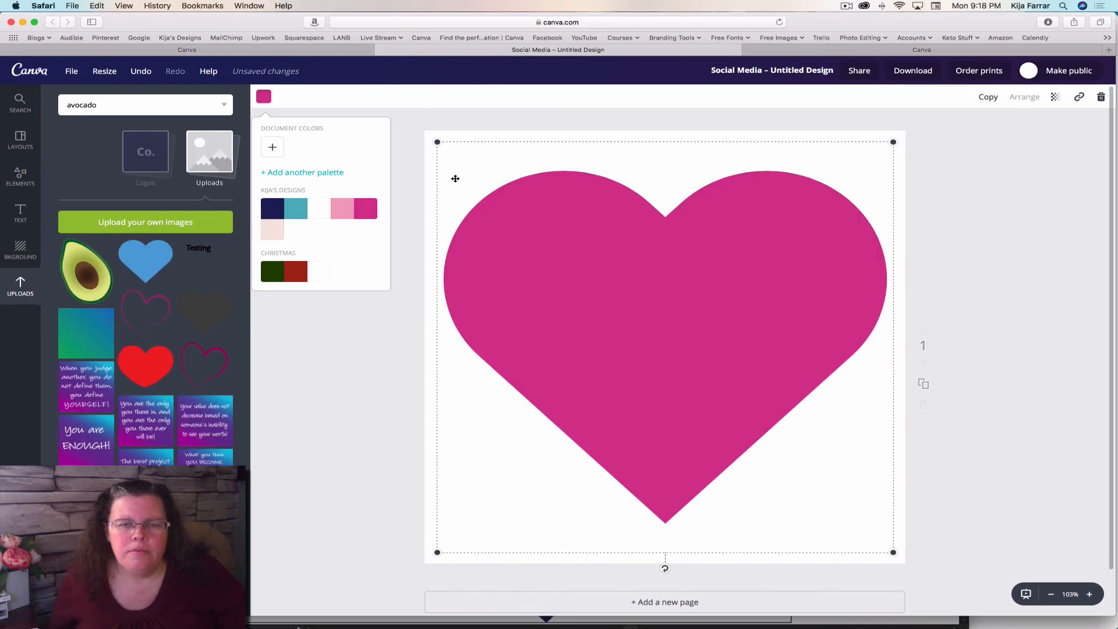
{"action": "key", "text": "Delete"}
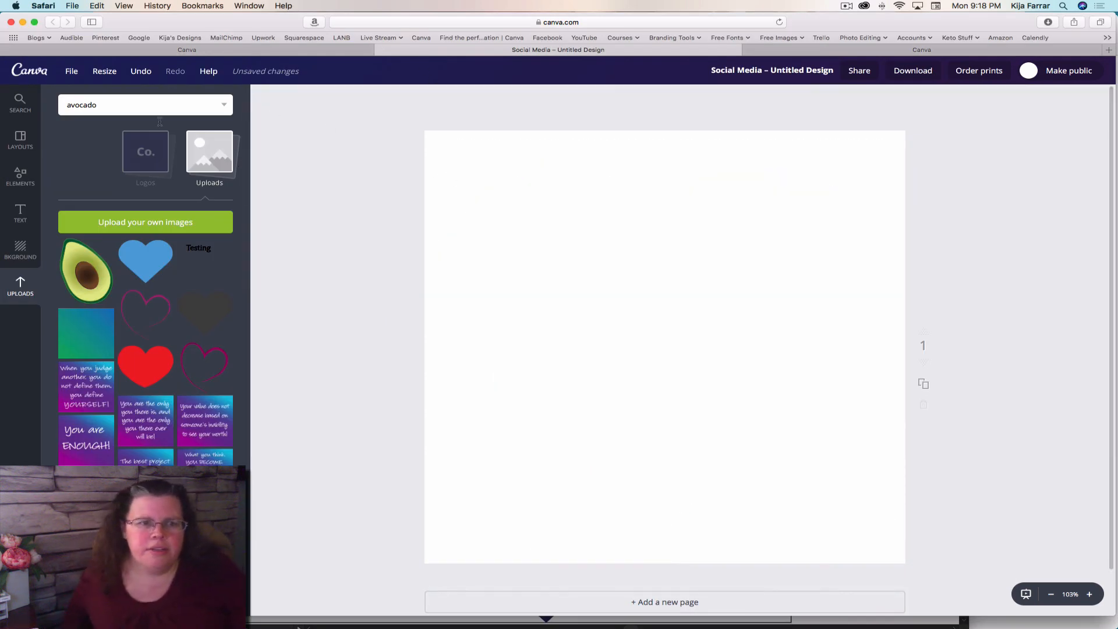
{"action": "left_click", "coordinate": [111, 226]}
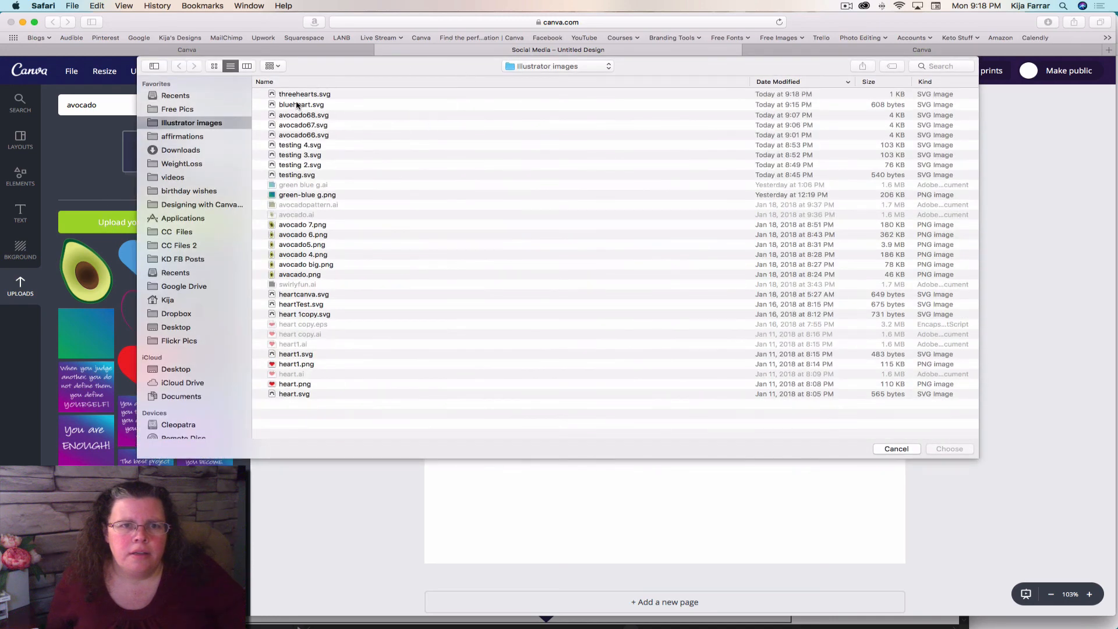
{"action": "double_click", "coordinate": [298, 94]}
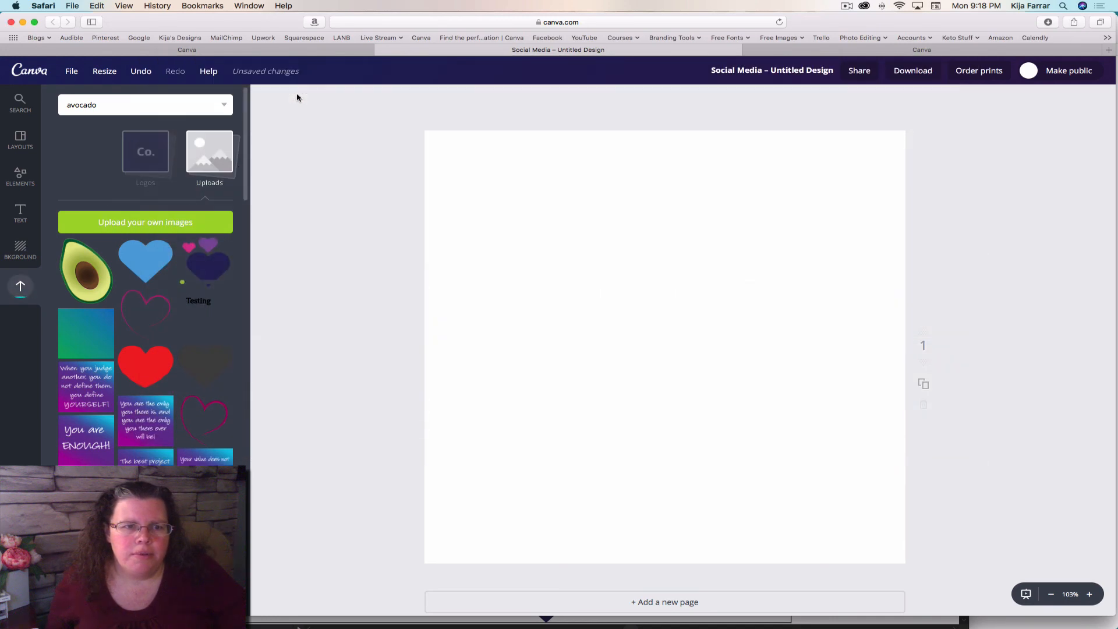
{"action": "left_click", "coordinate": [194, 260]}
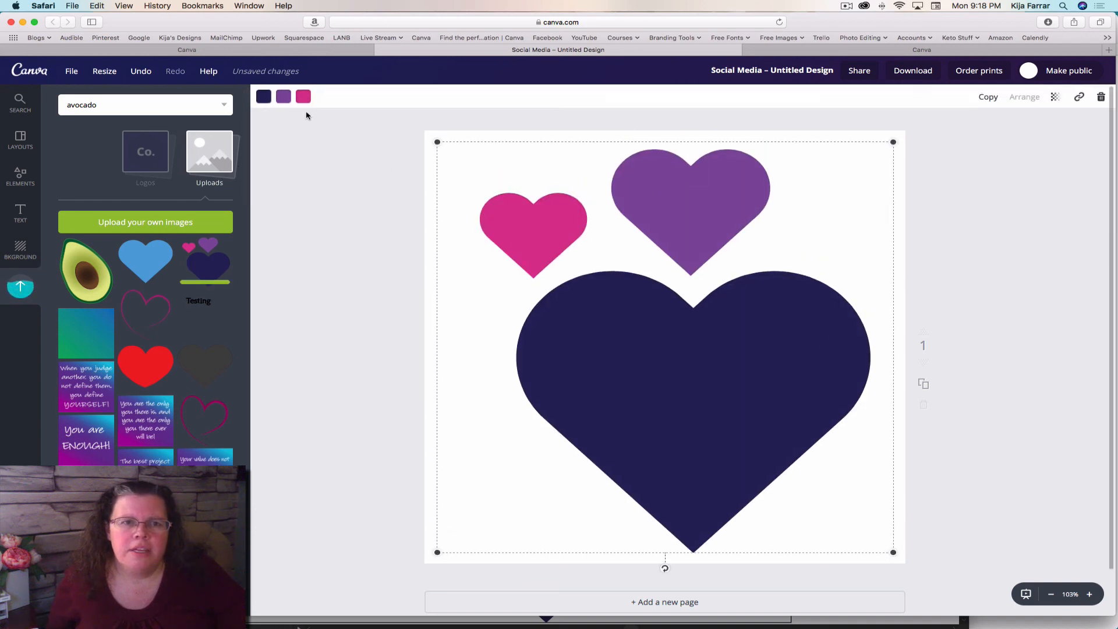
Step: Recolor the hearts from the saved brand palette: the large one teal, the medium one light pink and the smallest one dark navy
{"action": "left_click", "coordinate": [264, 97]}
{"action": "left_click", "coordinate": [296, 214]}
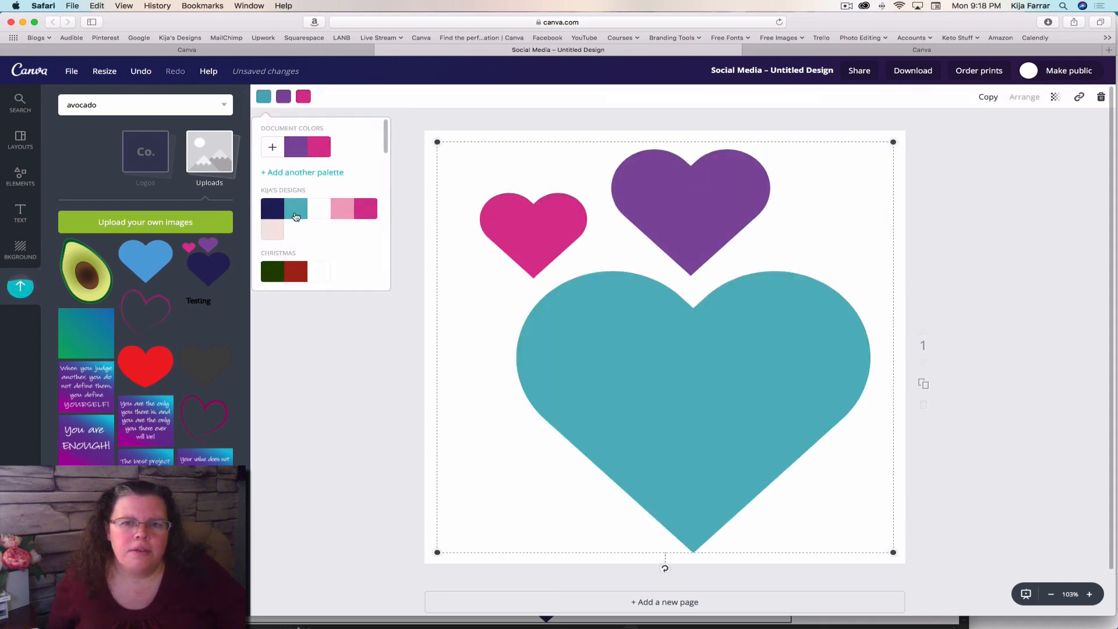
{"action": "left_click", "coordinate": [284, 96]}
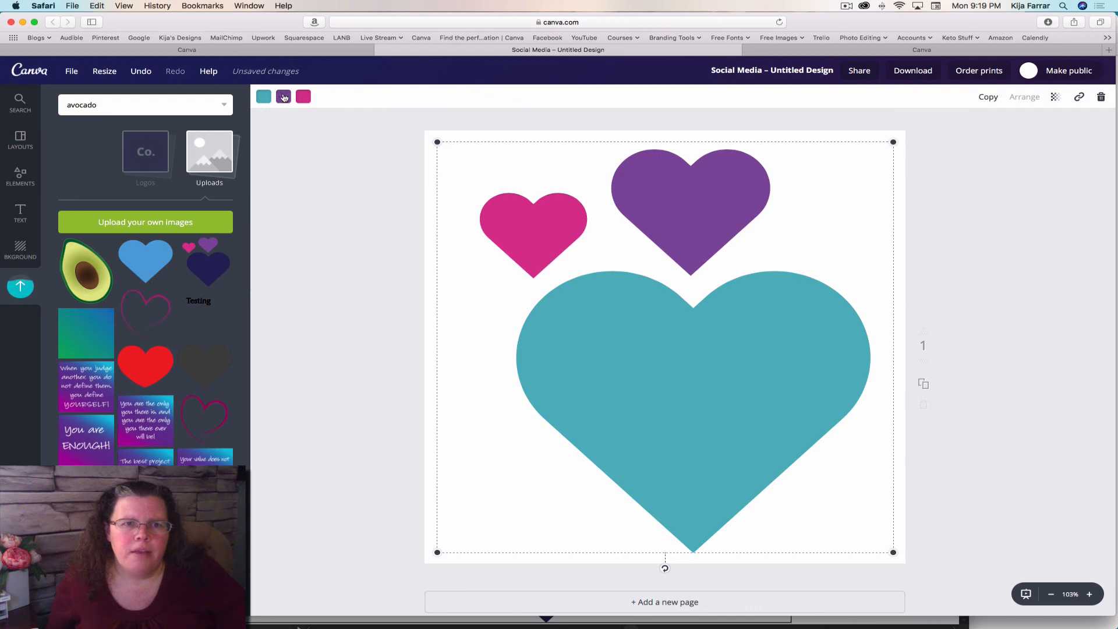
{"action": "left_click", "coordinate": [284, 97]}
{"action": "left_click", "coordinate": [364, 215]}
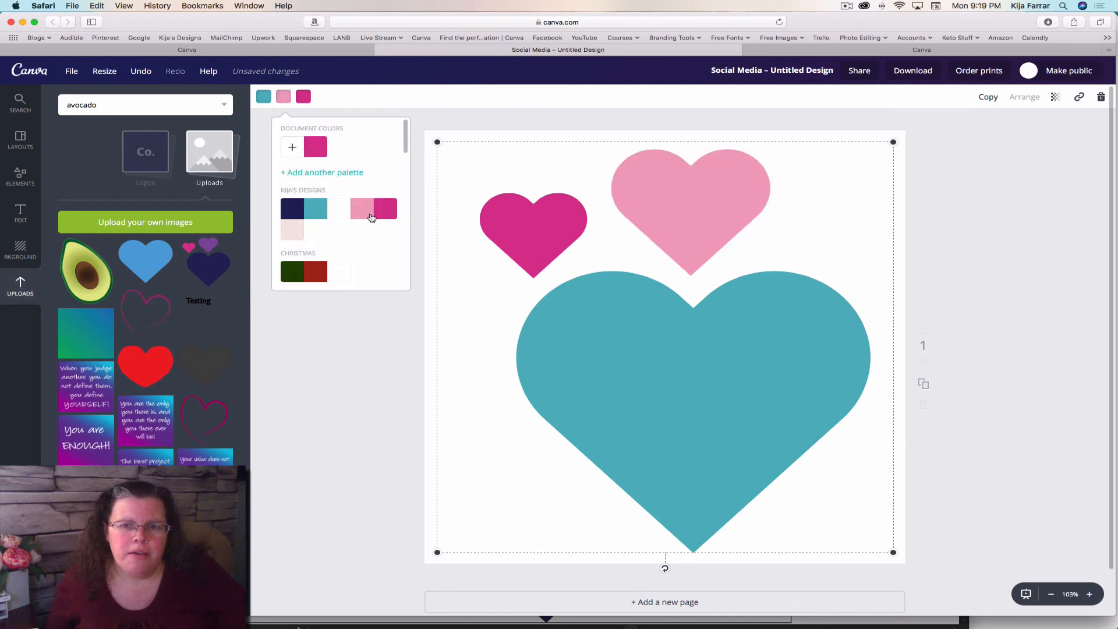
{"action": "left_click", "coordinate": [303, 97]}
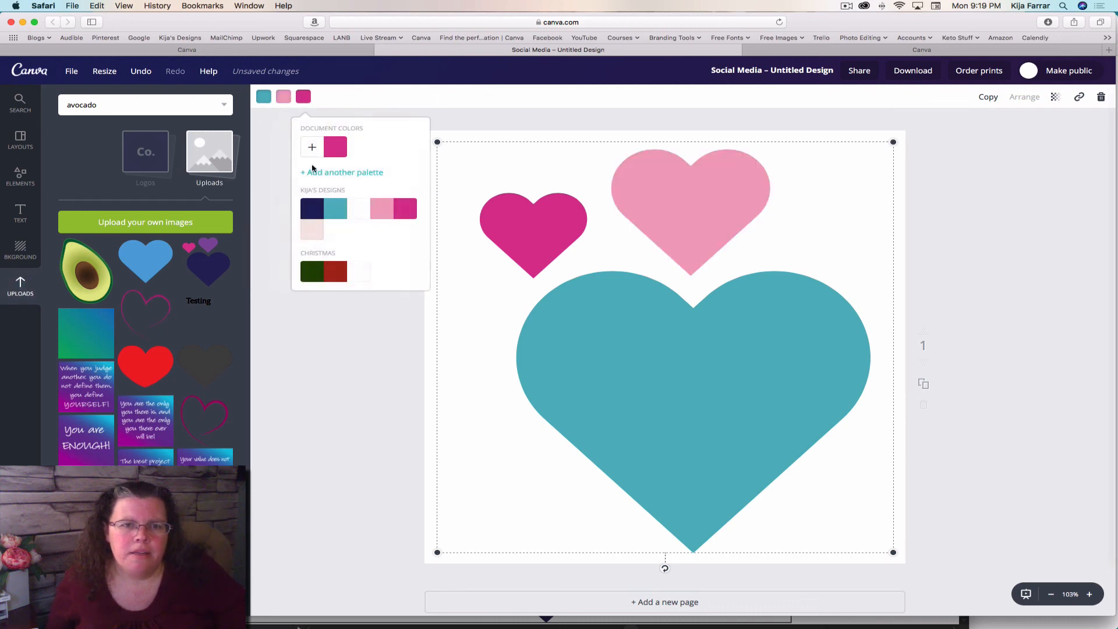
{"action": "left_click", "coordinate": [307, 211]}
{"action": "left_click", "coordinate": [329, 401]}
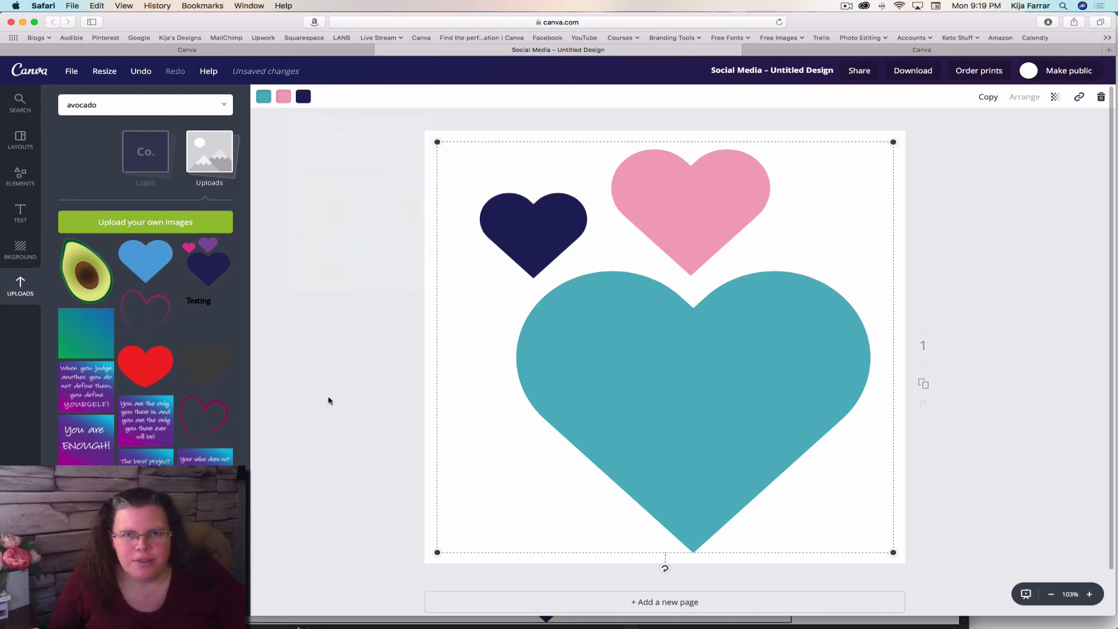
Step: Shrink the three-heart graphic to less than half its width and move it to the page's lower-left corner
{"action": "left_click_drag", "start_coordinate": [437, 142], "coordinate": [670, 416]}
{"action": "left_click_drag", "start_coordinate": [820, 478], "coordinate": [560, 464]}
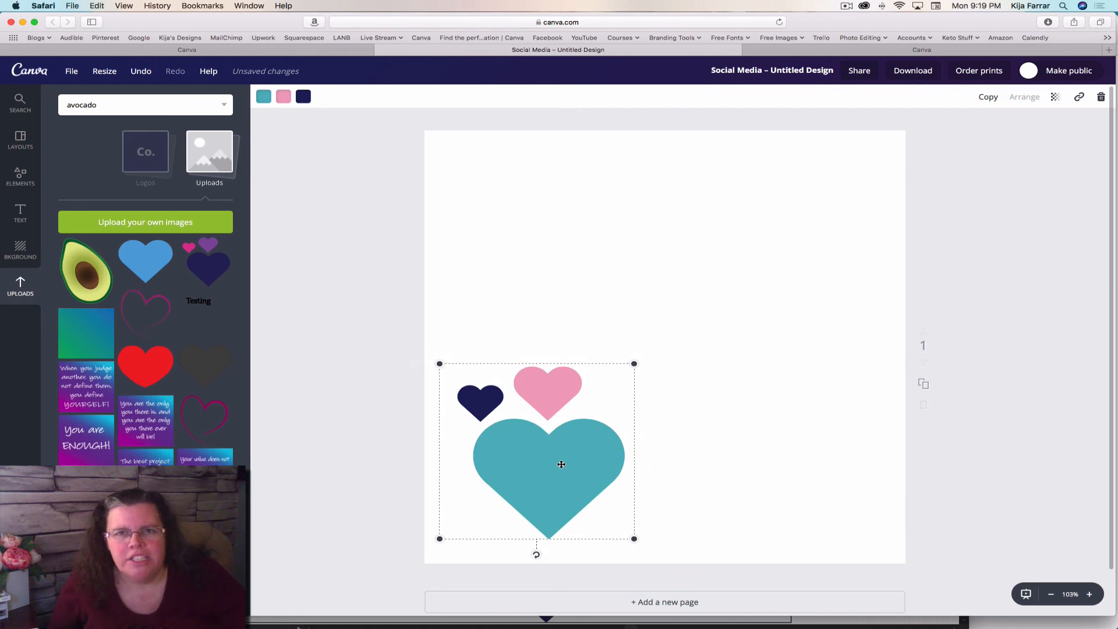